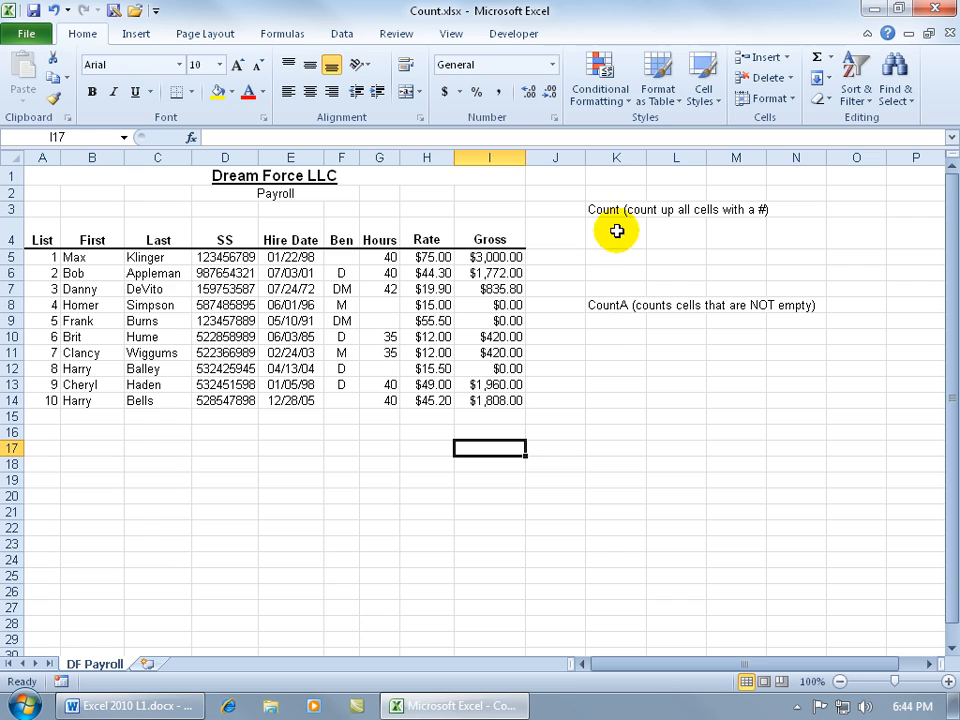
Try entering 7 by hand in cell K4 as the count of filled Hours cells, and undo the entry
{"action": "left_click", "coordinate": [615, 230]}
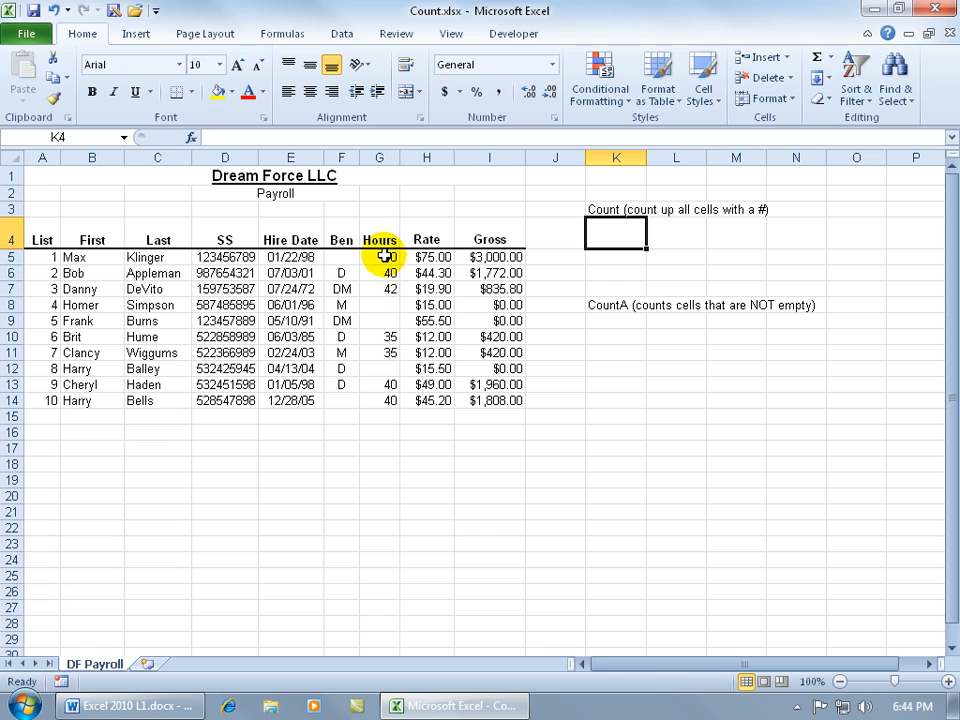
{"action": "left_click_drag", "start_coordinate": [385, 257], "coordinate": [368, 402]}
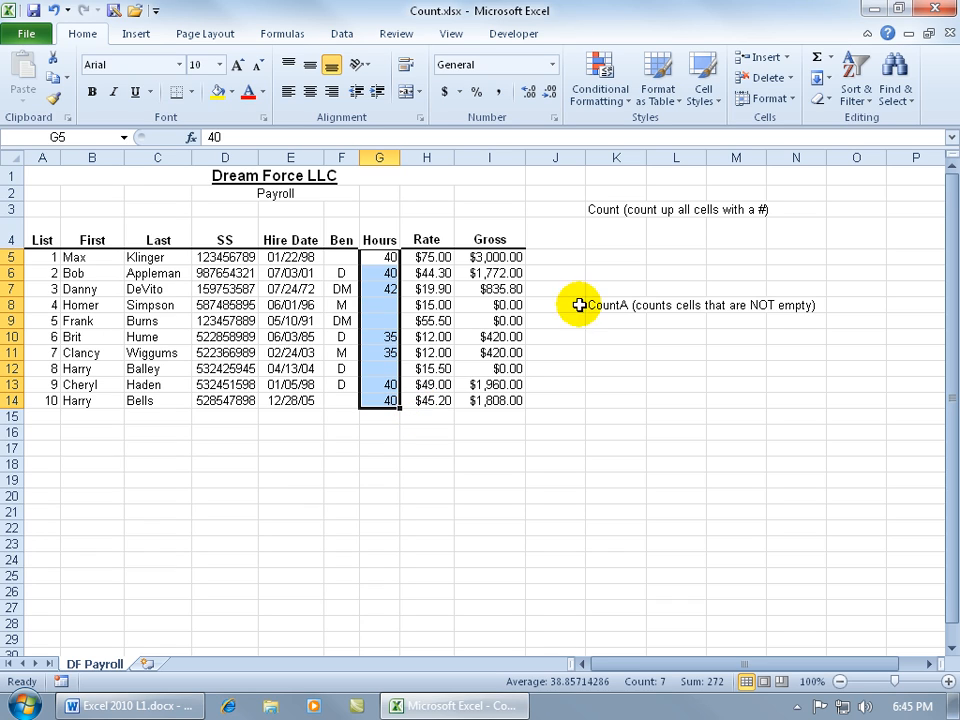
{"action": "left_click", "coordinate": [628, 236]}
{"action": "type", "text": "7"}
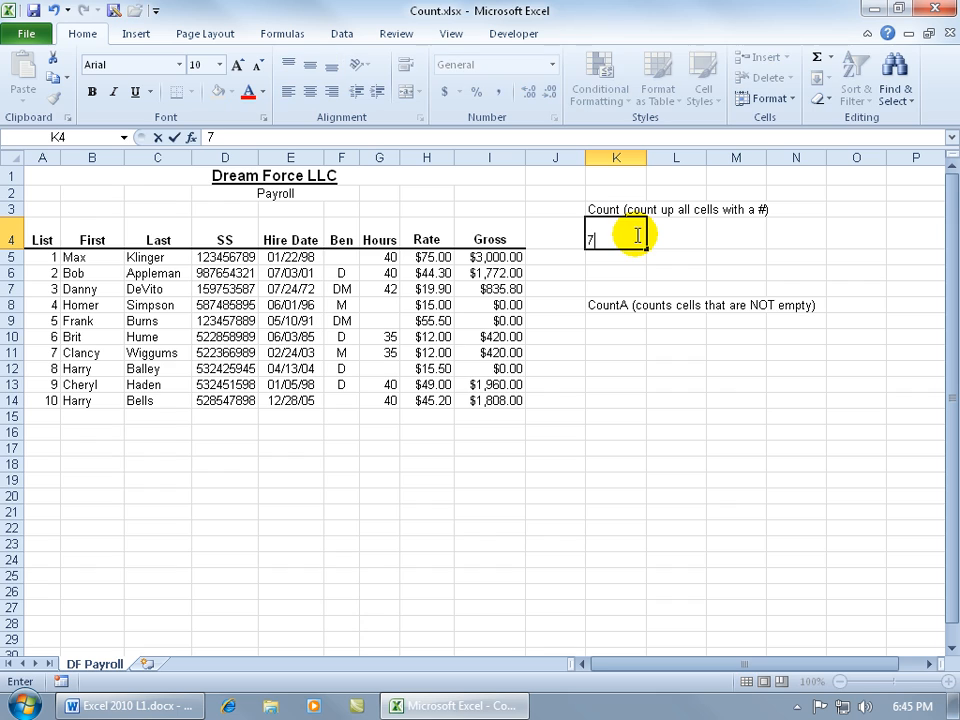
{"action": "key", "text": "Return"}
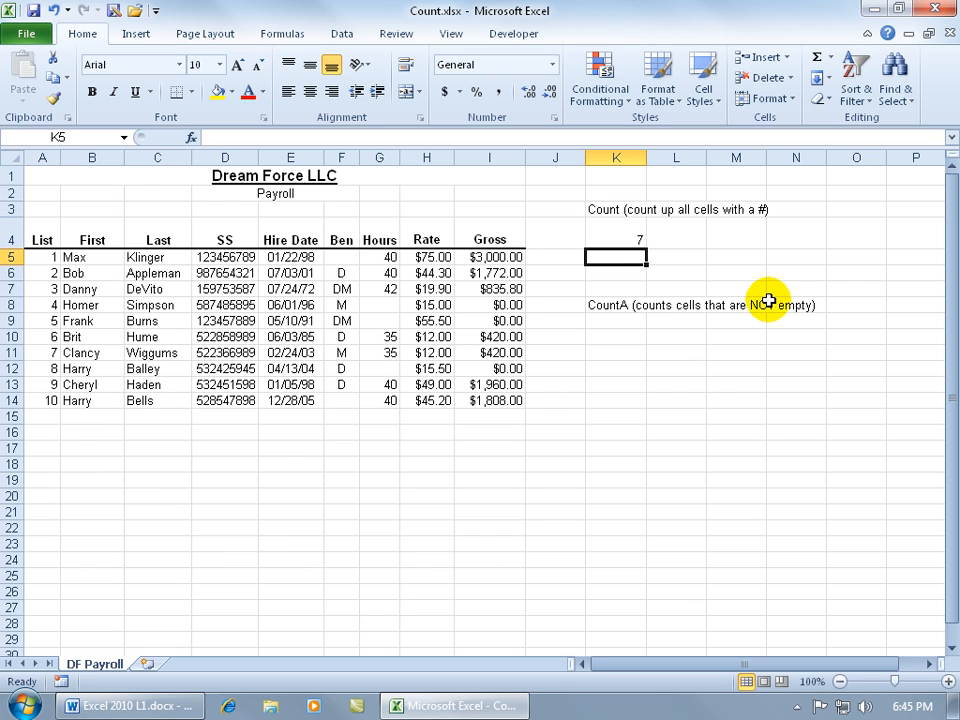
{"action": "left_click", "coordinate": [53, 11]}
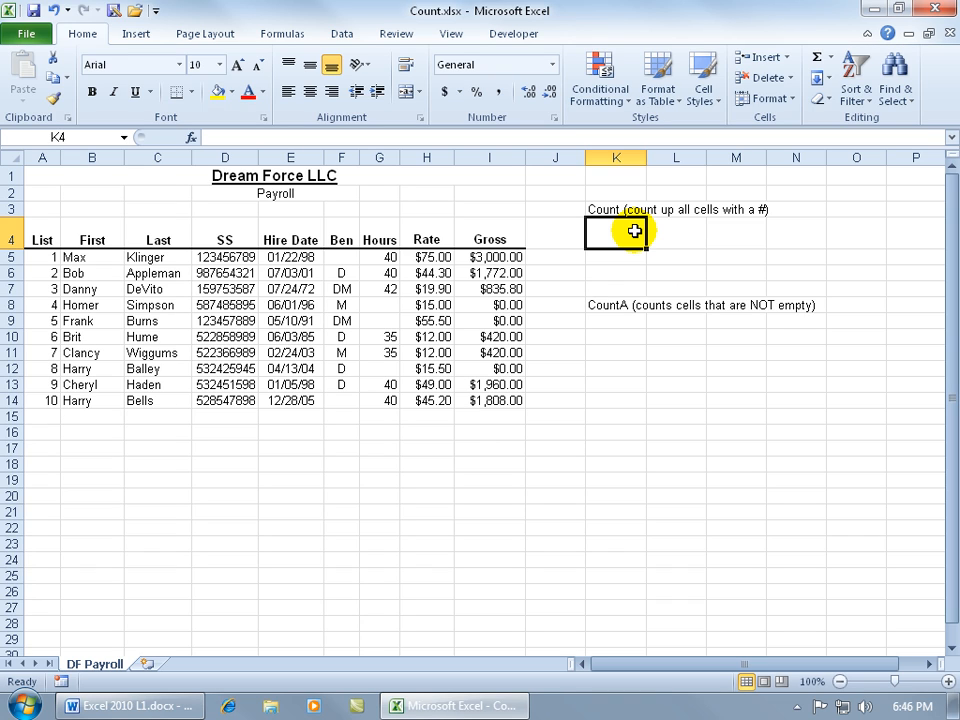
Start a COUNT formula in cell K4 with the Hours cells G5:G14 as its range
{"action": "type", "text": "="}
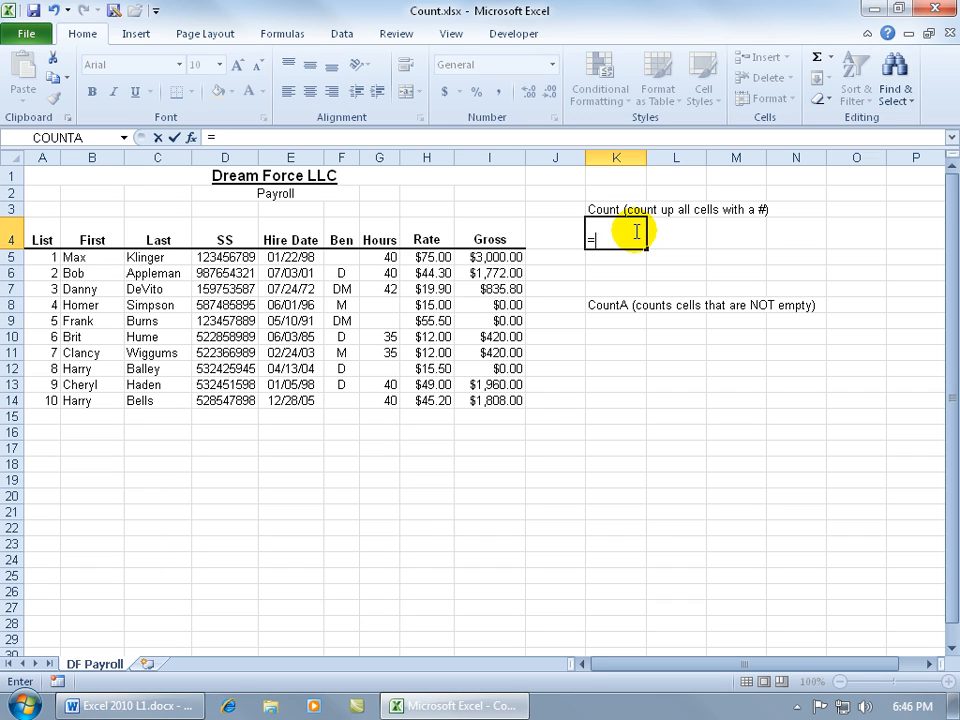
{"action": "type", "text": "cou"}
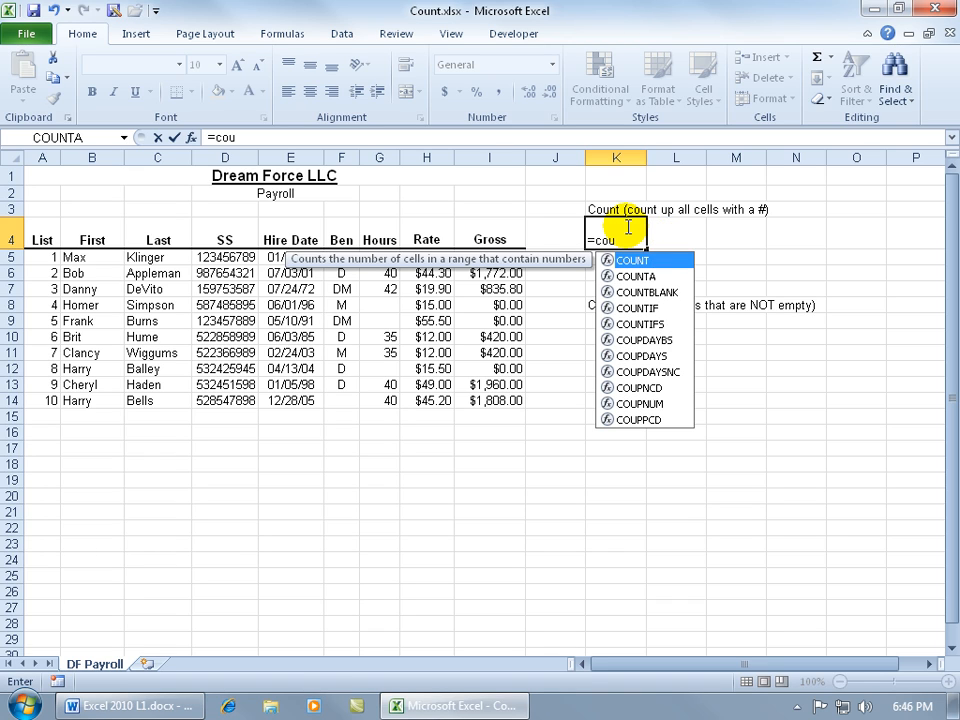
{"action": "double_click", "coordinate": [666, 262]}
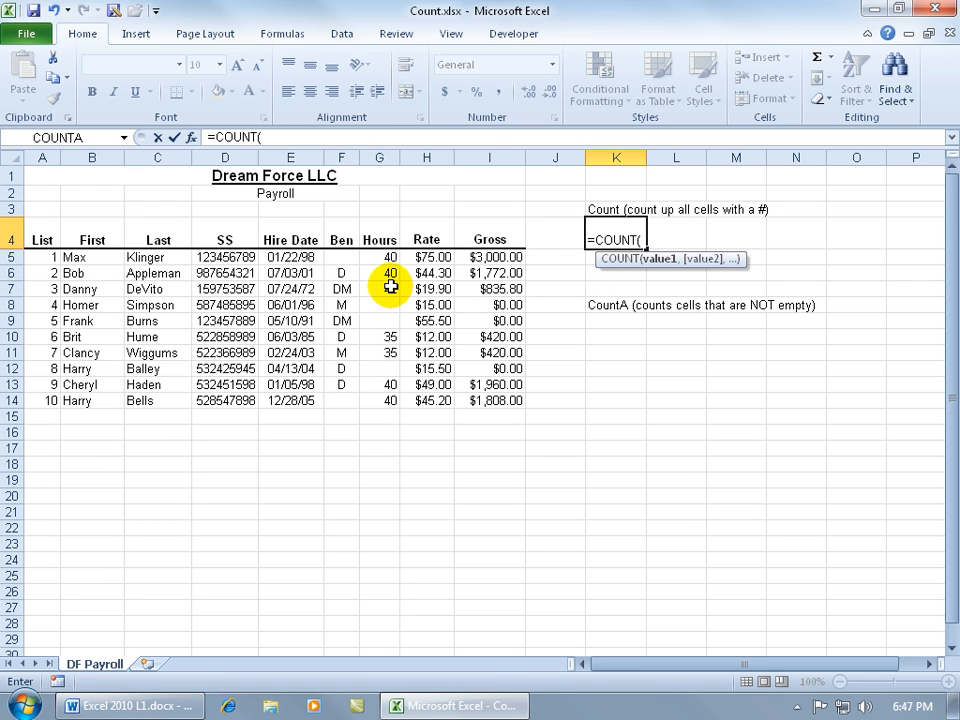
{"action": "left_click_drag", "start_coordinate": [388, 257], "coordinate": [381, 397]}
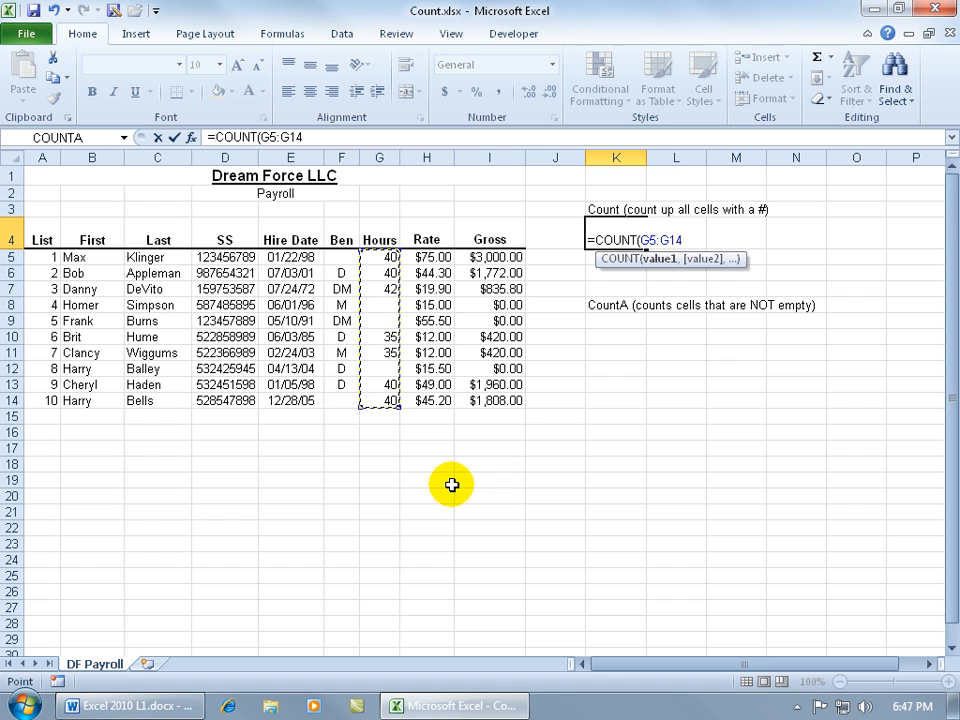
Try extending the end of the COUNT range to G55000, and set it back to G14
{"action": "key", "text": "BackSpace"}
{"action": "key", "text": "BackSpace"}
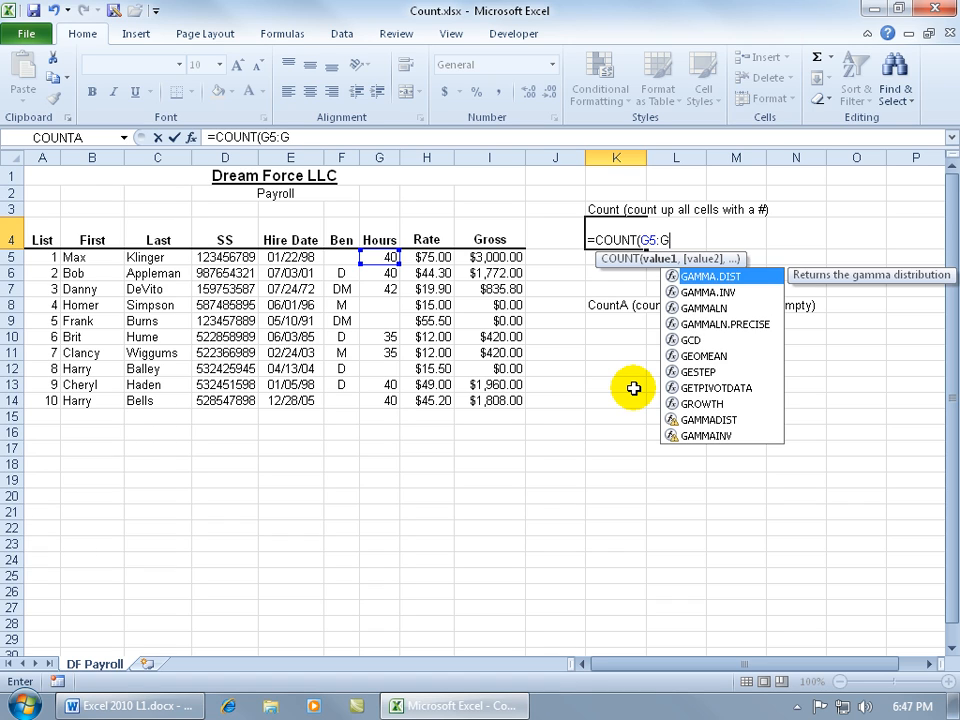
{"action": "type", "text": "55000"}
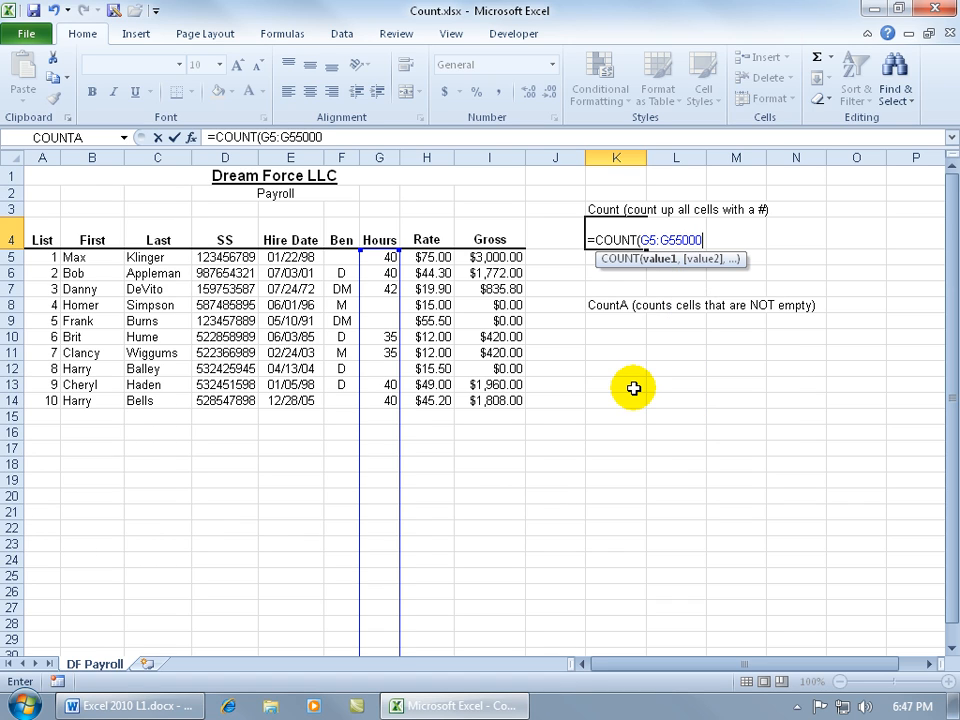
{"action": "key", "text": "BackSpace"}
{"action": "key", "text": "BackSpace"}
{"action": "key", "text": "BackSpace"}
{"action": "key", "text": "BackSpace"}
{"action": "key", "text": "BackSpace"}
{"action": "key", "text": "BackSpace"}
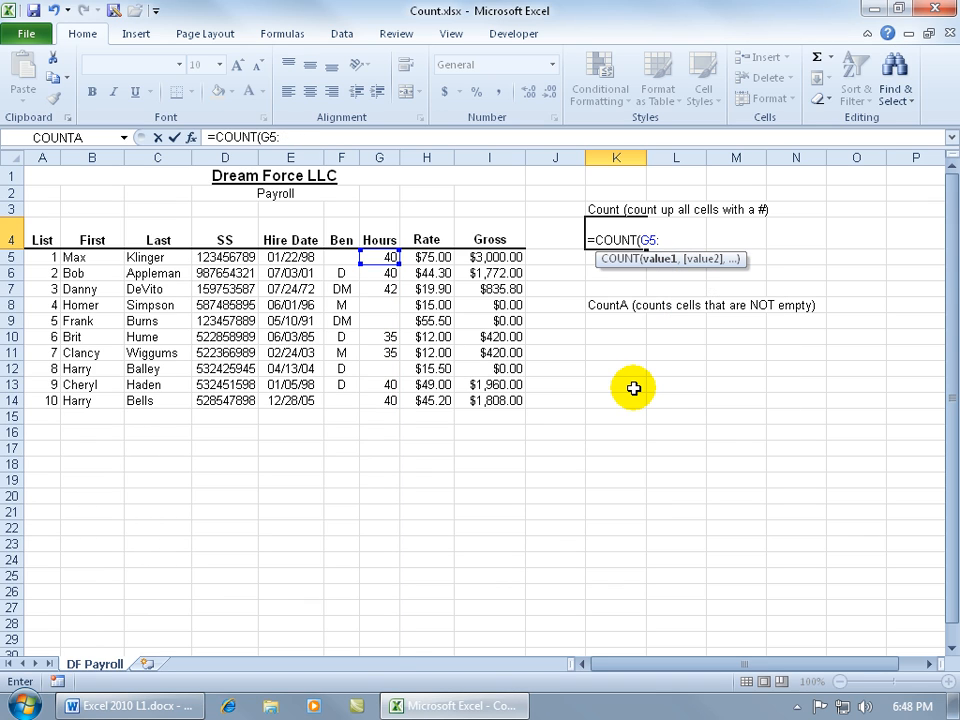
{"action": "type", "text": "g14"}
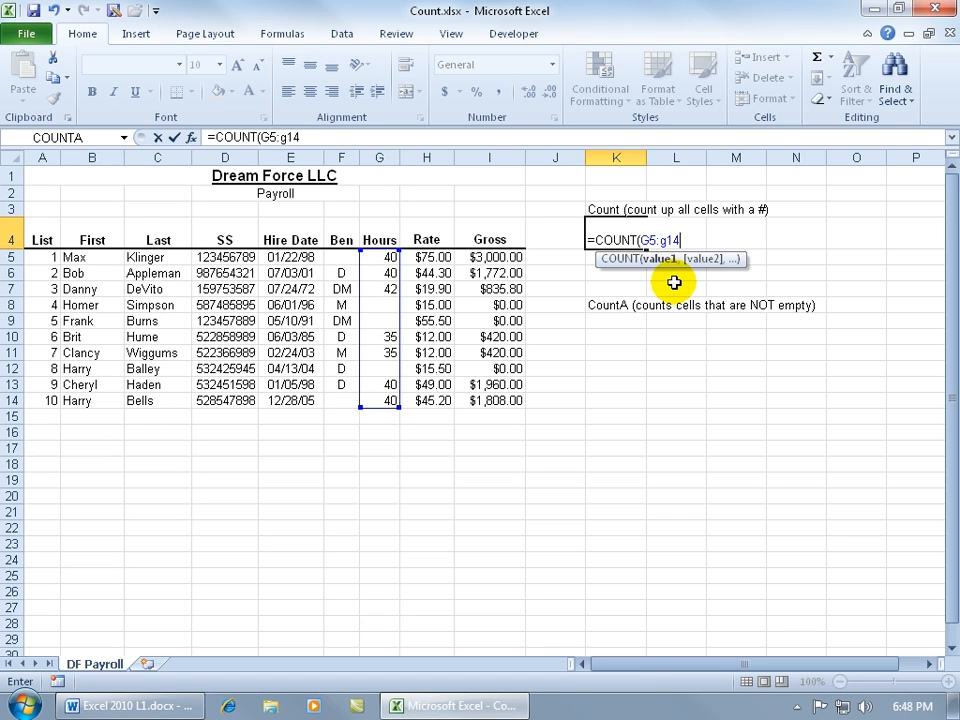
Try adding the Rate cells H5:H12 and the Gross cells I5:I11 as further COUNT arguments
{"action": "type", "text": ","}
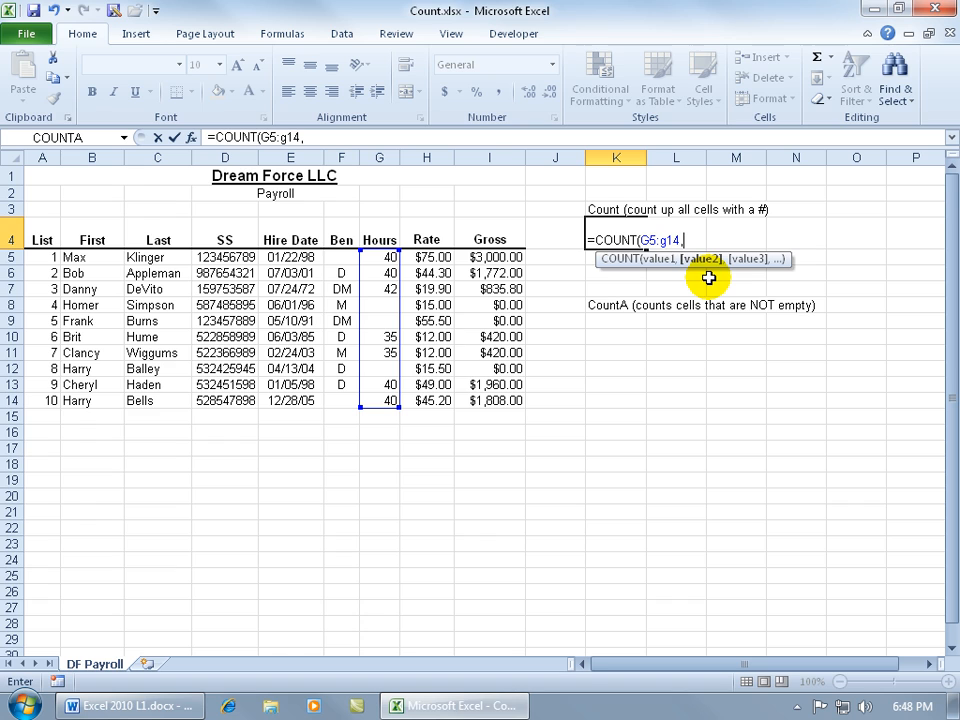
{"action": "left_click_drag", "start_coordinate": [432, 257], "coordinate": [426, 365]}
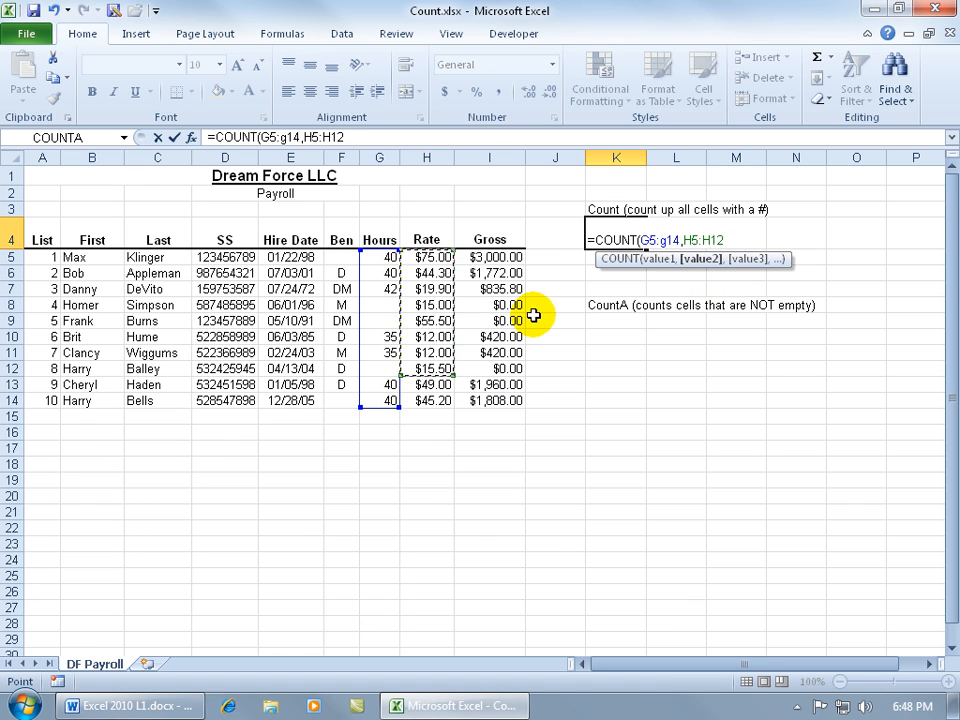
{"action": "type", "text": ","}
{"action": "left_click_drag", "start_coordinate": [505, 257], "coordinate": [536, 358]}
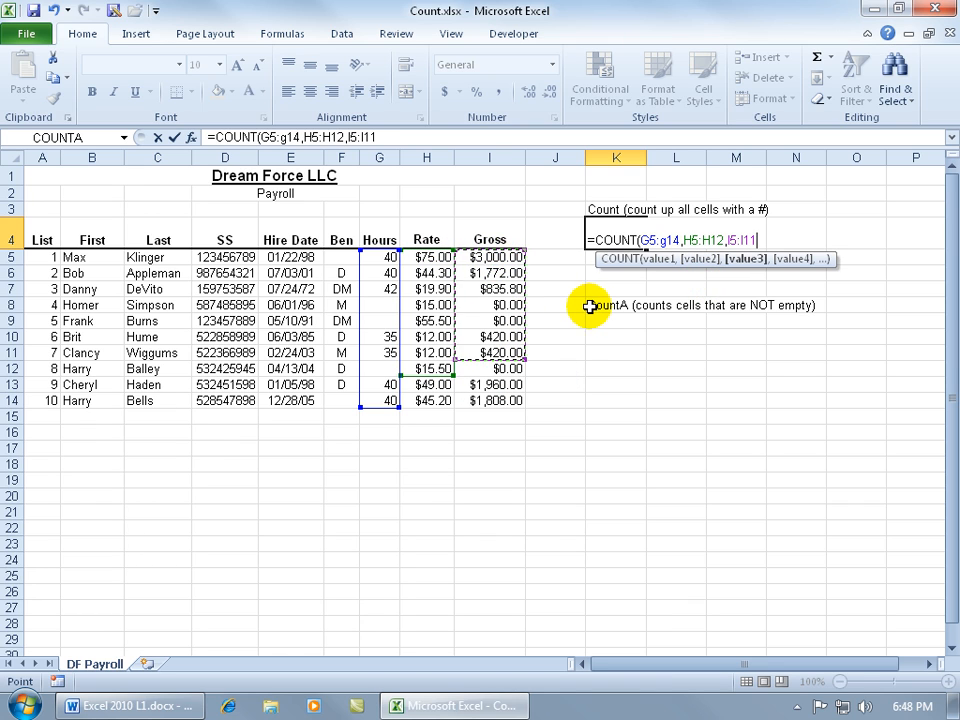
Remove the Rate and Gross ranges from the K4 formula and enter it as =COUNT(G5:G14)
{"action": "key", "text": "BackSpace"}
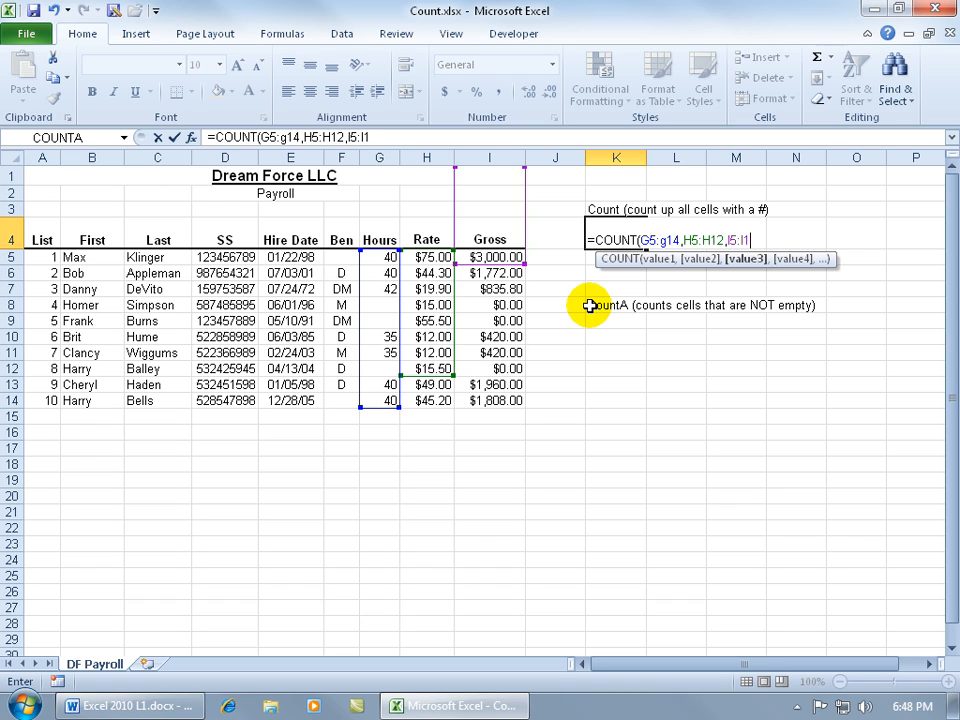
{"action": "key", "text": "BackSpace"}
{"action": "key", "text": "BackSpace"}
{"action": "key", "text": "BackSpace"}
{"action": "key", "text": "BackSpace"}
{"action": "key", "text": "BackSpace"}
{"action": "key", "text": "BackSpace"}
{"action": "key", "text": "BackSpace"}
{"action": "key", "text": "BackSpace"}
{"action": "key", "text": "BackSpace"}
{"action": "key", "text": "BackSpace"}
{"action": "key", "text": "BackSpace"}
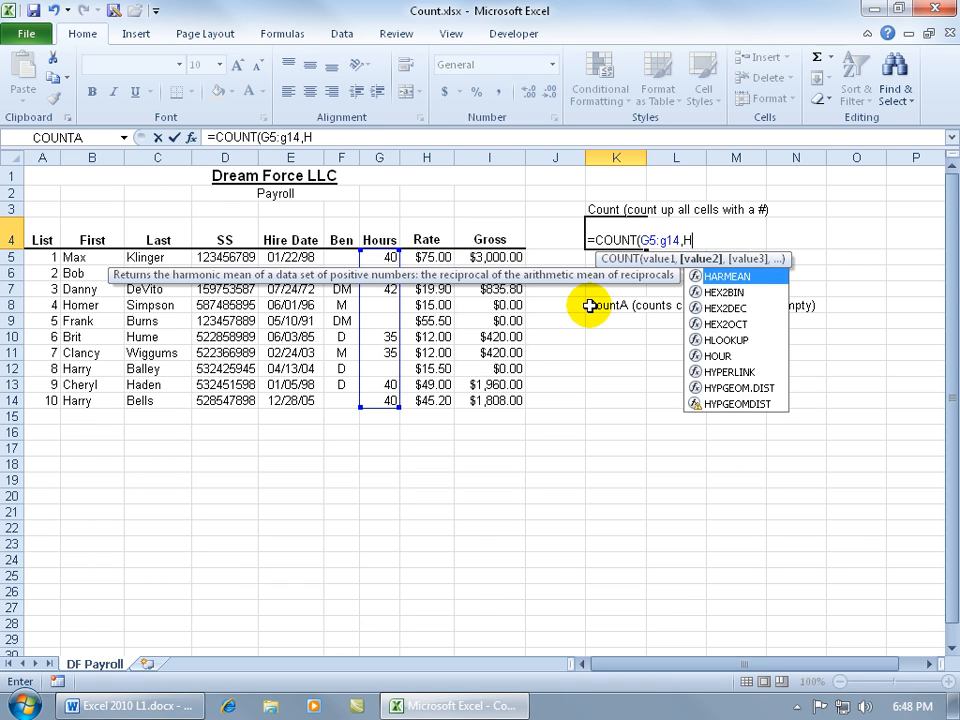
{"action": "key", "text": "BackSpace"}
{"action": "key", "text": "BackSpace"}
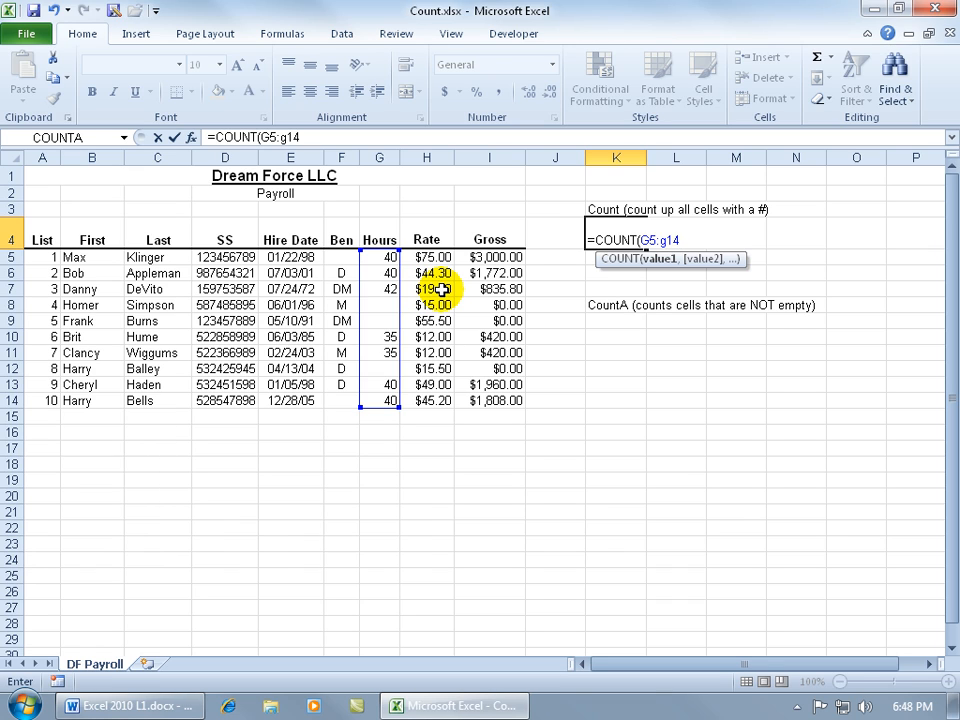
{"action": "key", "text": "Return"}
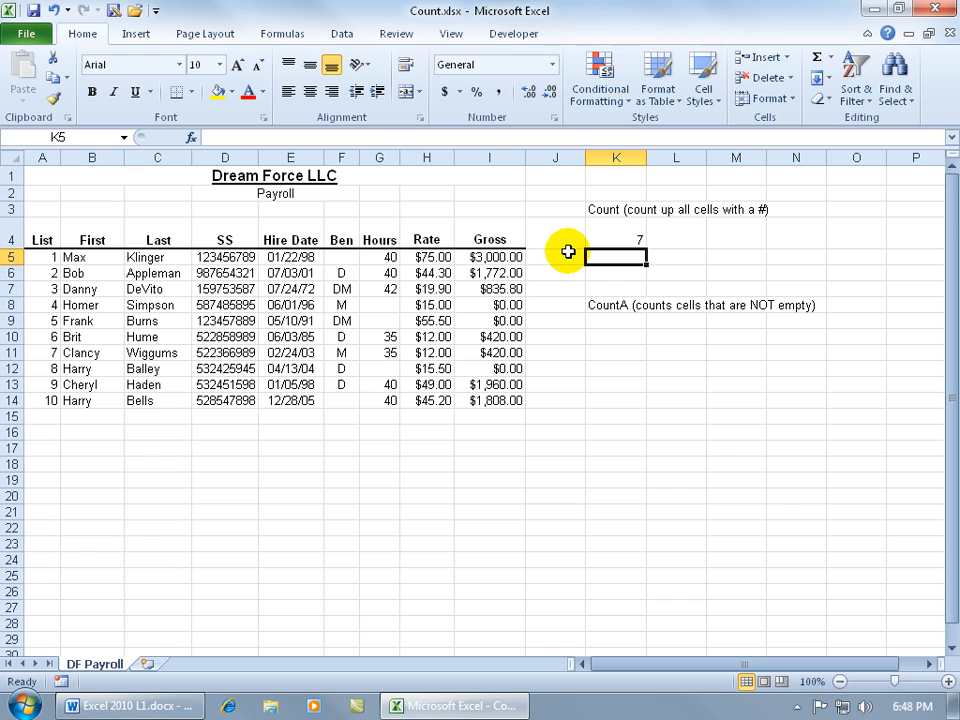
Select the Ben cells F5:F14 to examine which of them are filled
{"action": "left_click", "coordinate": [604, 320]}
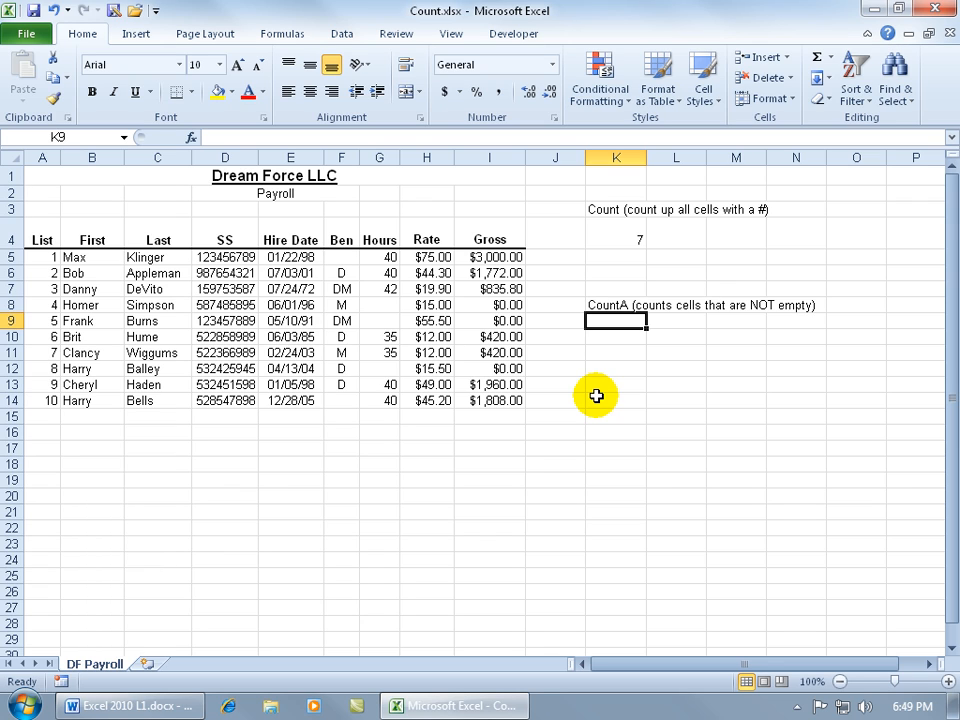
{"action": "left_click_drag", "start_coordinate": [350, 258], "coordinate": [341, 400]}
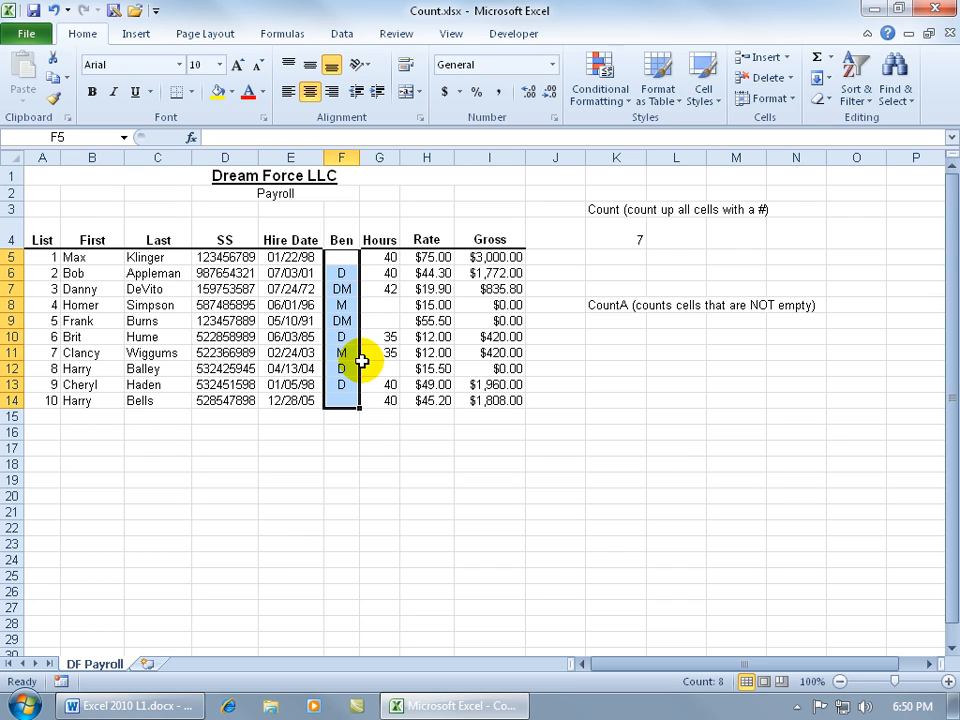
Insert the COUNTA function in cell K9, choosing it from the full list of functions
{"action": "left_click", "coordinate": [613, 318]}
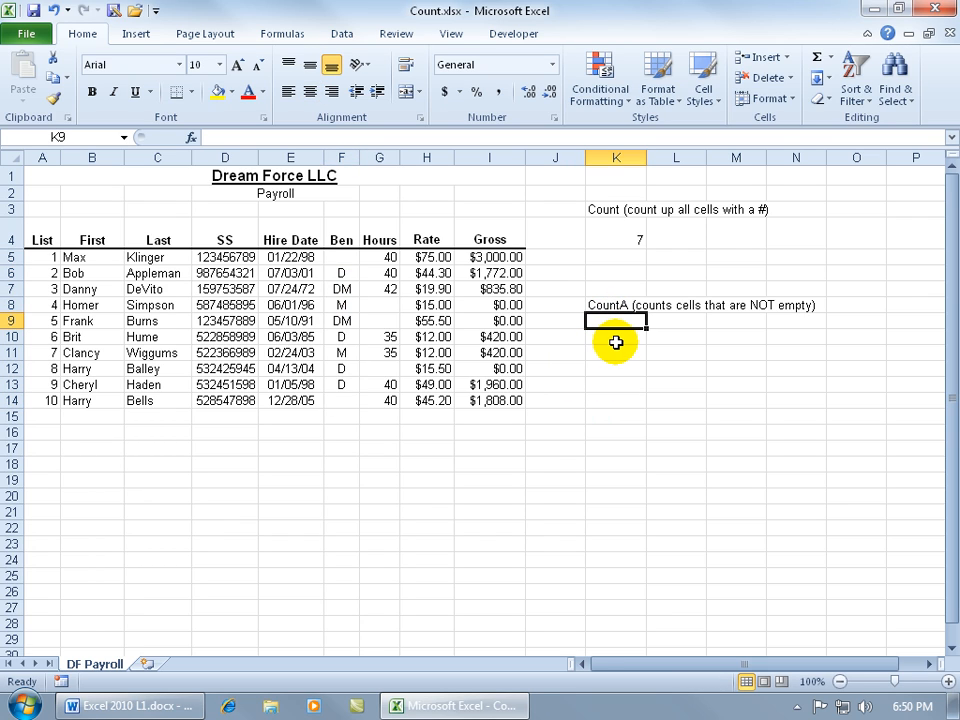
{"action": "left_click", "coordinate": [190, 138]}
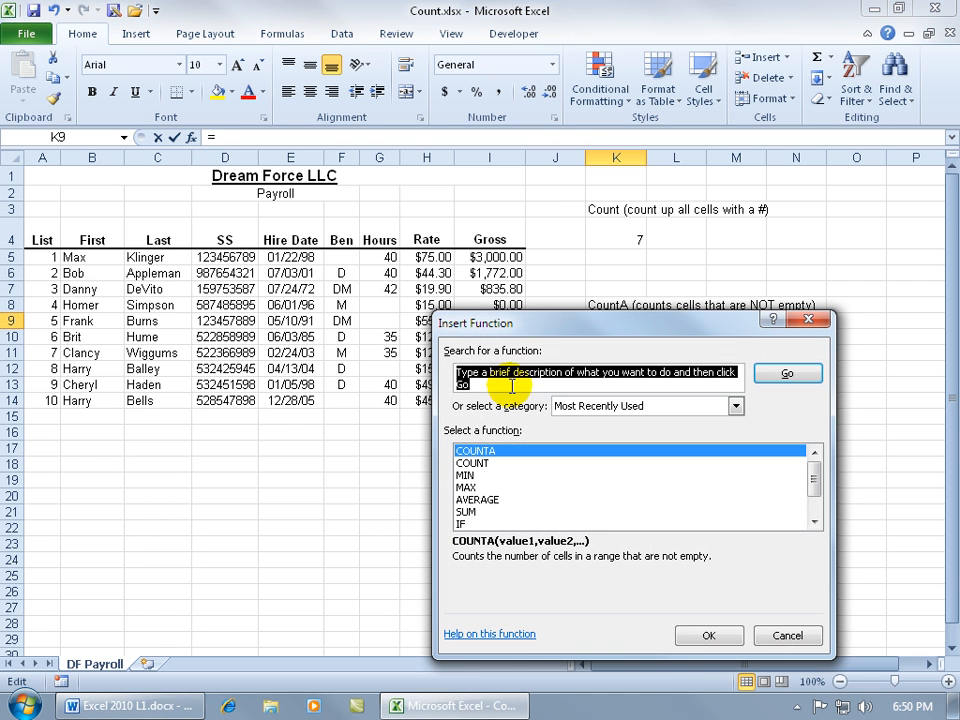
{"action": "left_click", "coordinate": [811, 320]}
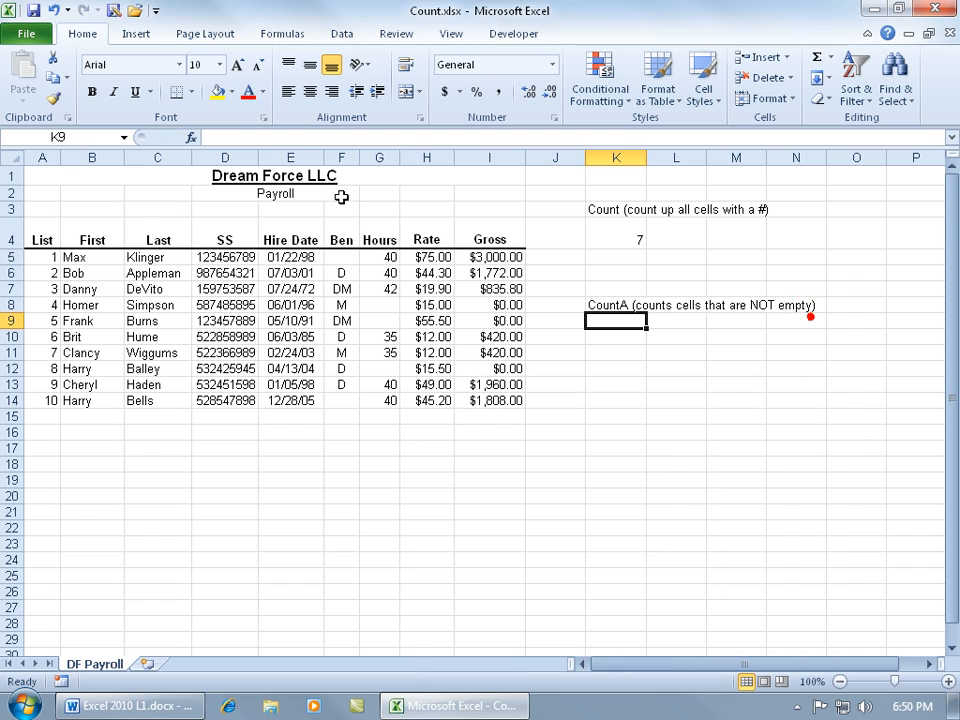
{"action": "left_click", "coordinate": [283, 34]}
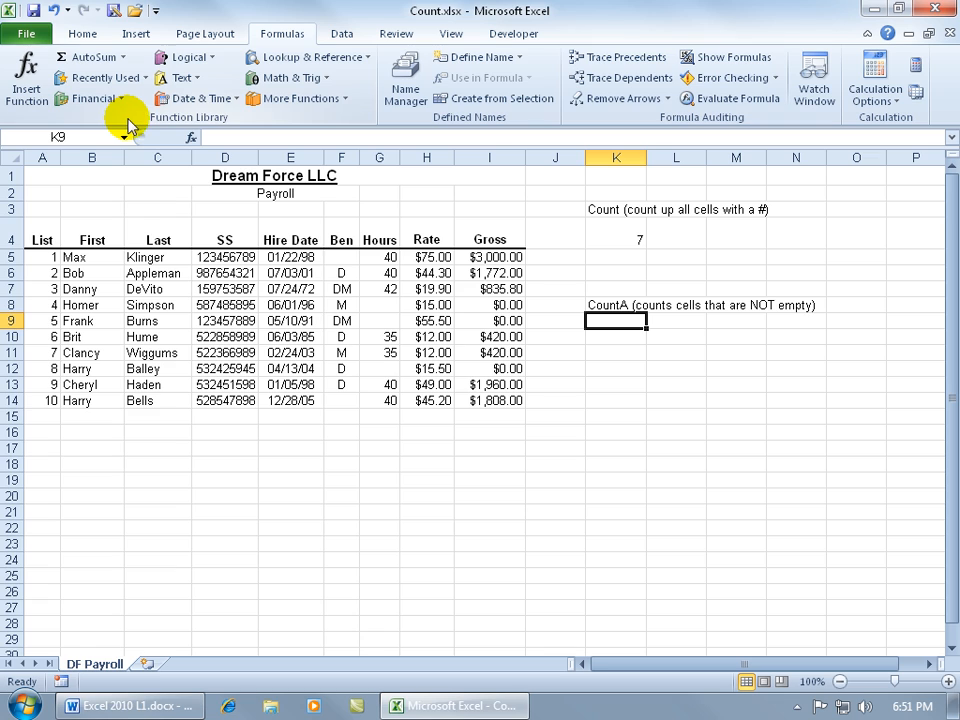
{"action": "left_click", "coordinate": [322, 100]}
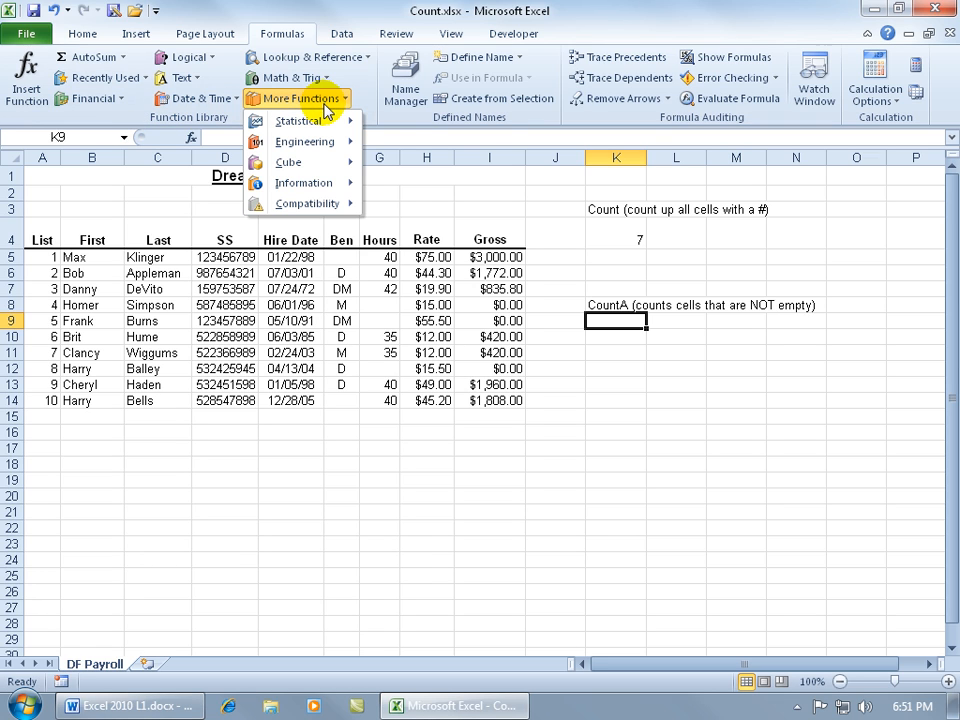
{"action": "mouse_move", "coordinate": [322, 125]}
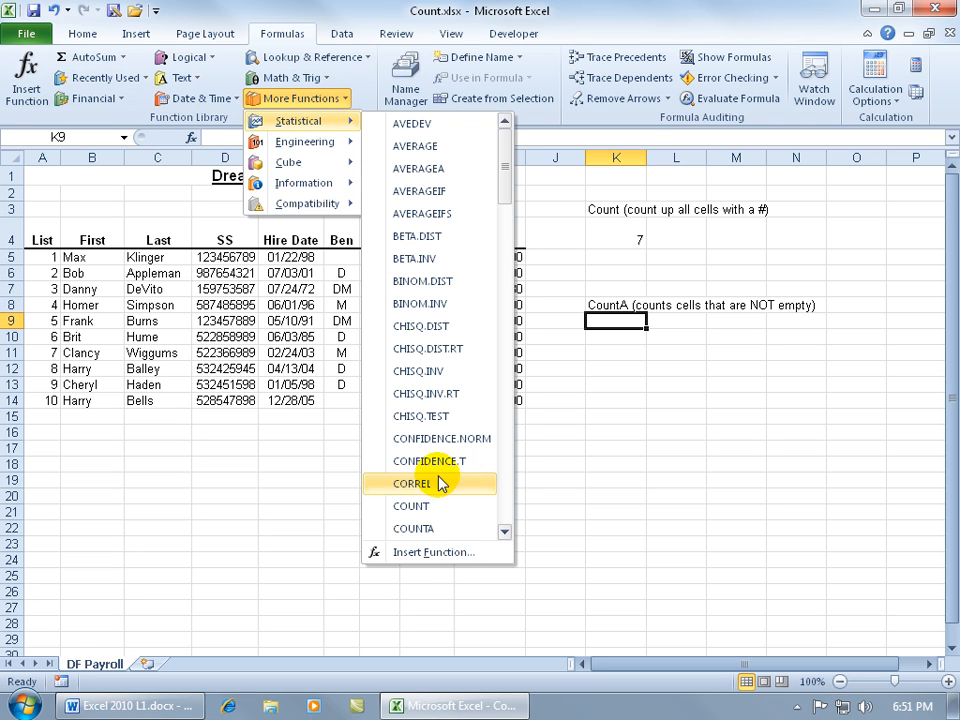
{"action": "left_click", "coordinate": [429, 553]}
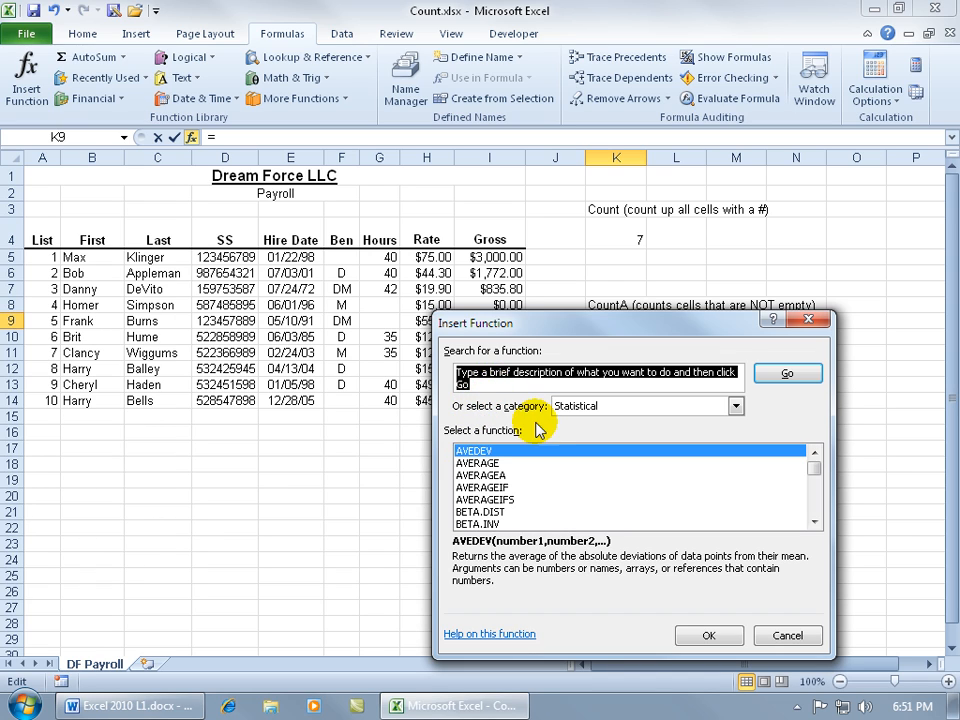
{"action": "left_click", "coordinate": [735, 406]}
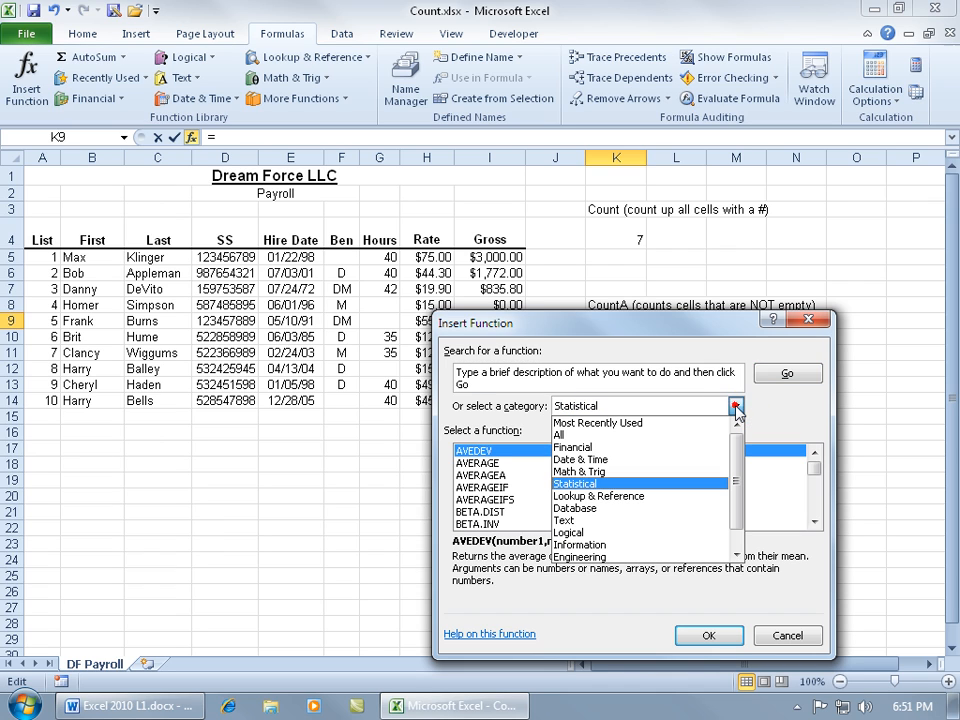
{"action": "left_click", "coordinate": [688, 436]}
{"action": "left_click_drag", "start_coordinate": [812, 476], "coordinate": [816, 471]}
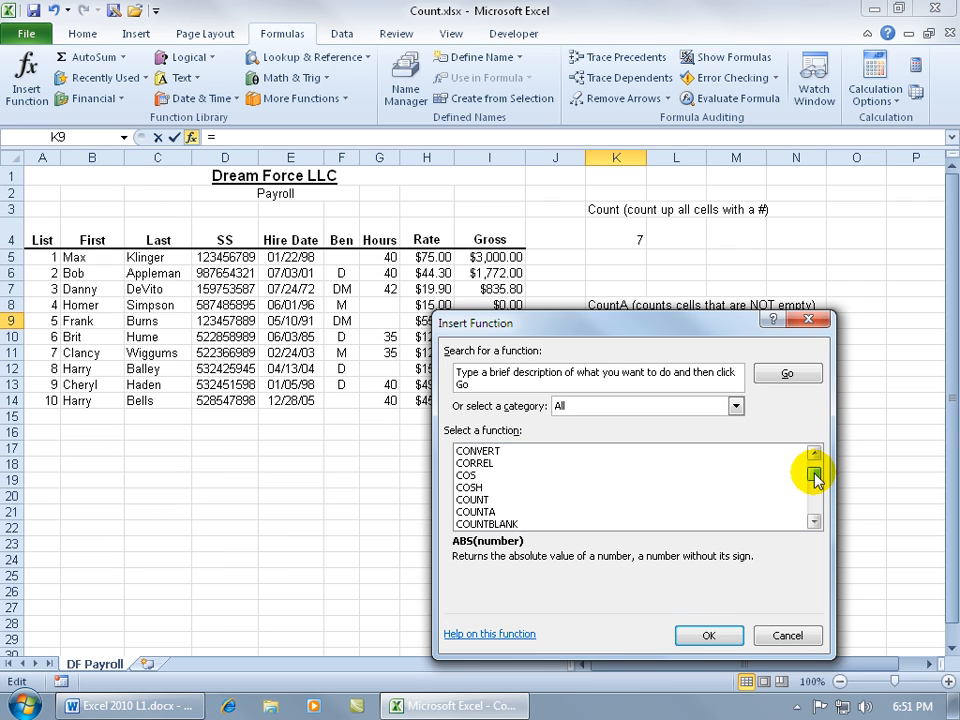
{"action": "left_click", "coordinate": [510, 512]}
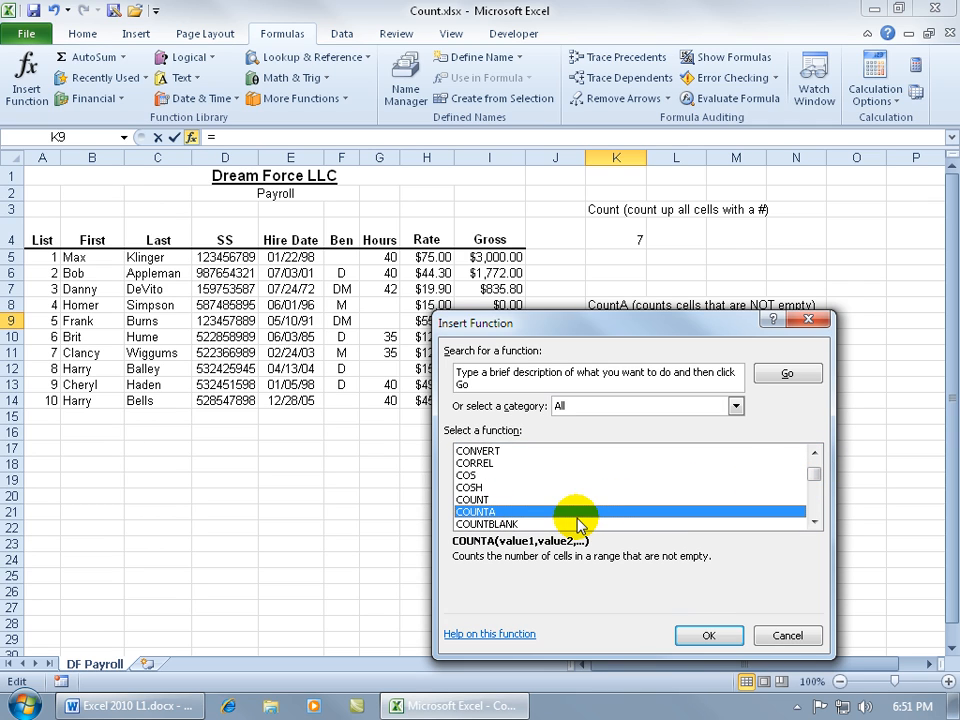
{"action": "left_click", "coordinate": [708, 636]}
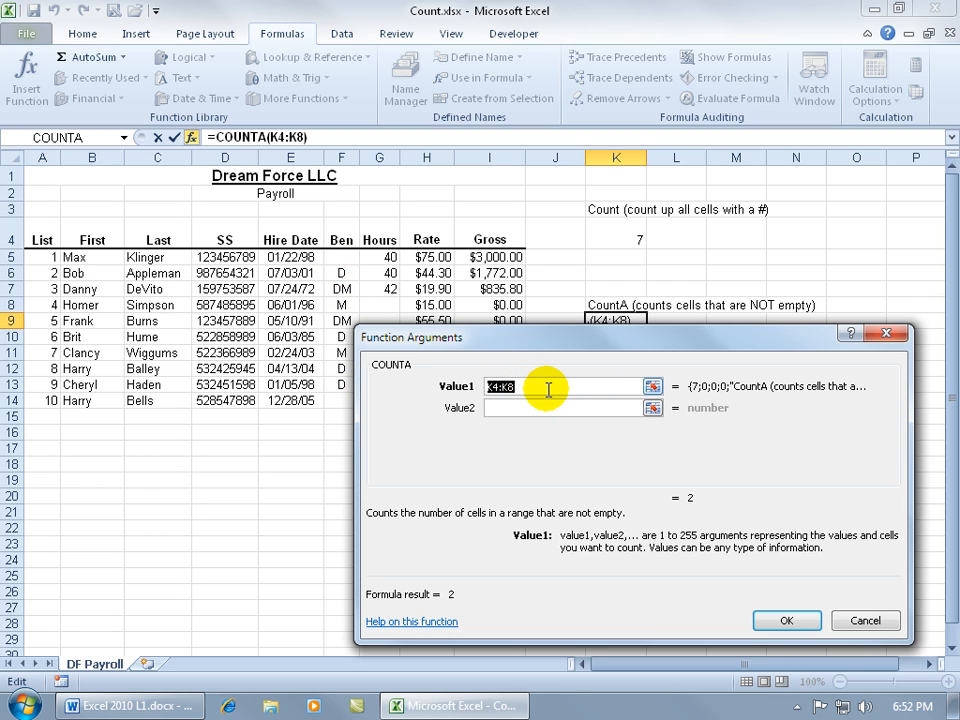
Replace the suggested range in the first COUNTA argument with the Ben cells f5:f14
{"action": "key", "text": "BackSpace"}
{"action": "type", "text": "f"}
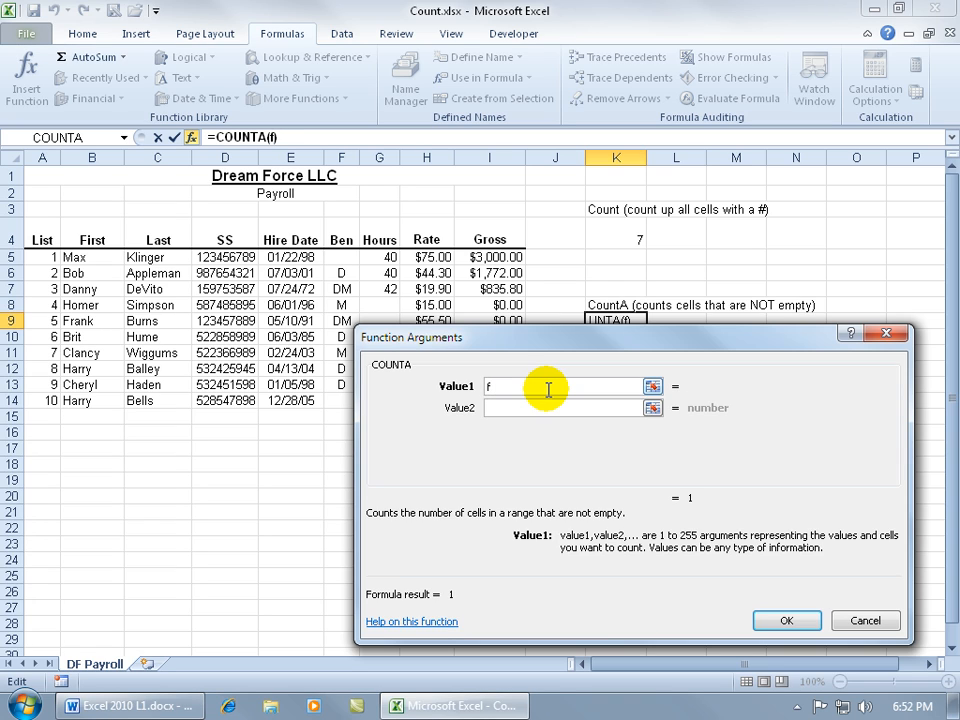
{"action": "type", "text": "5:f14"}
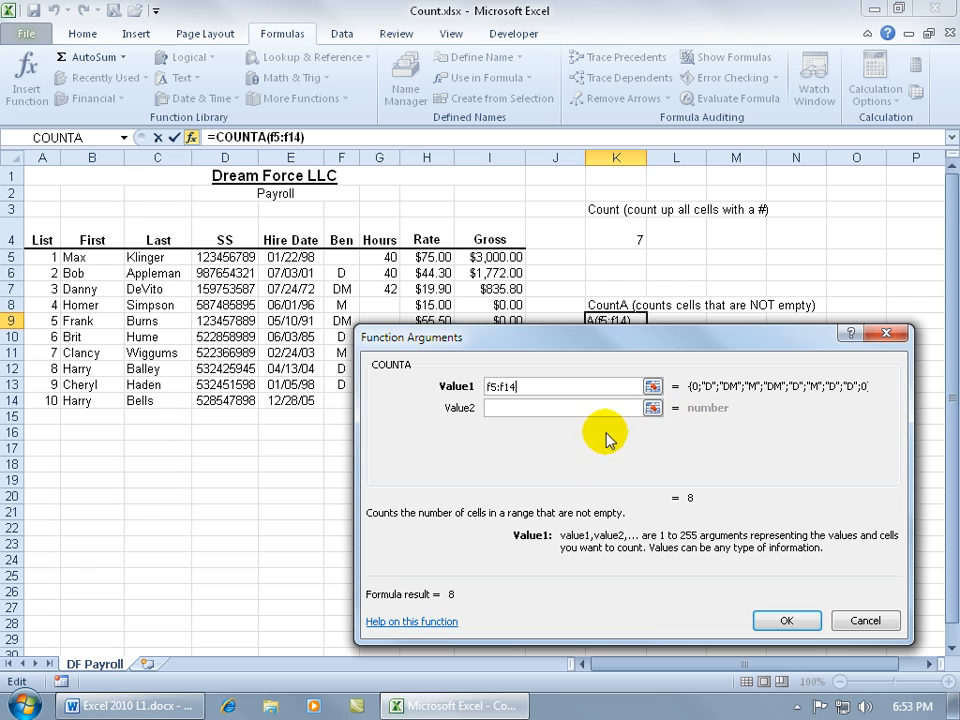
Try adding the Ben cells F5:F14 a second time to the first argument with a plus sign
{"action": "left_click", "coordinate": [651, 386]}
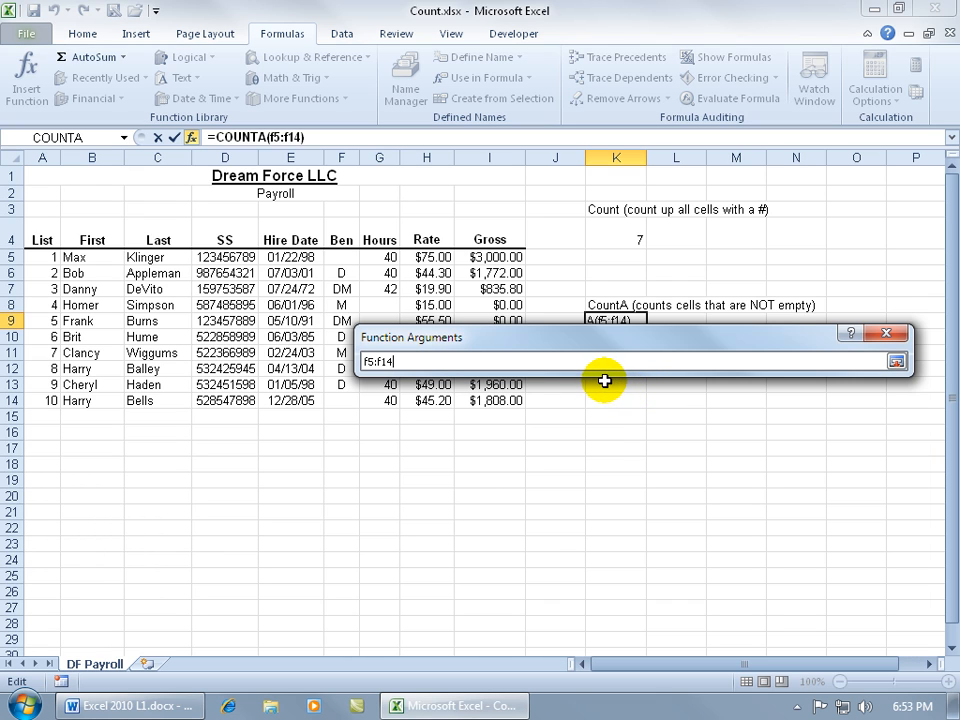
{"action": "type", "text": "+"}
{"action": "left_click_drag", "start_coordinate": [339, 257], "coordinate": [330, 405]}
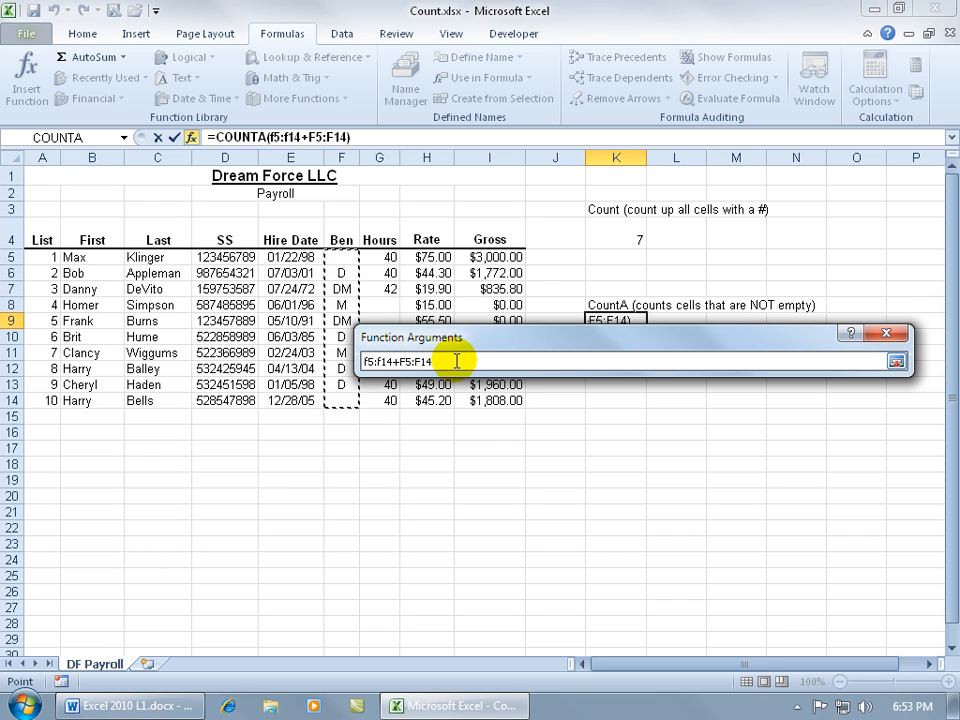
Clear the first COUNTA argument and pick only the Ben cells F5:F14 from the sheet for it
{"action": "left_click_drag", "start_coordinate": [456, 361], "coordinate": [362, 360]}
{"action": "key", "text": "BackSpace"}
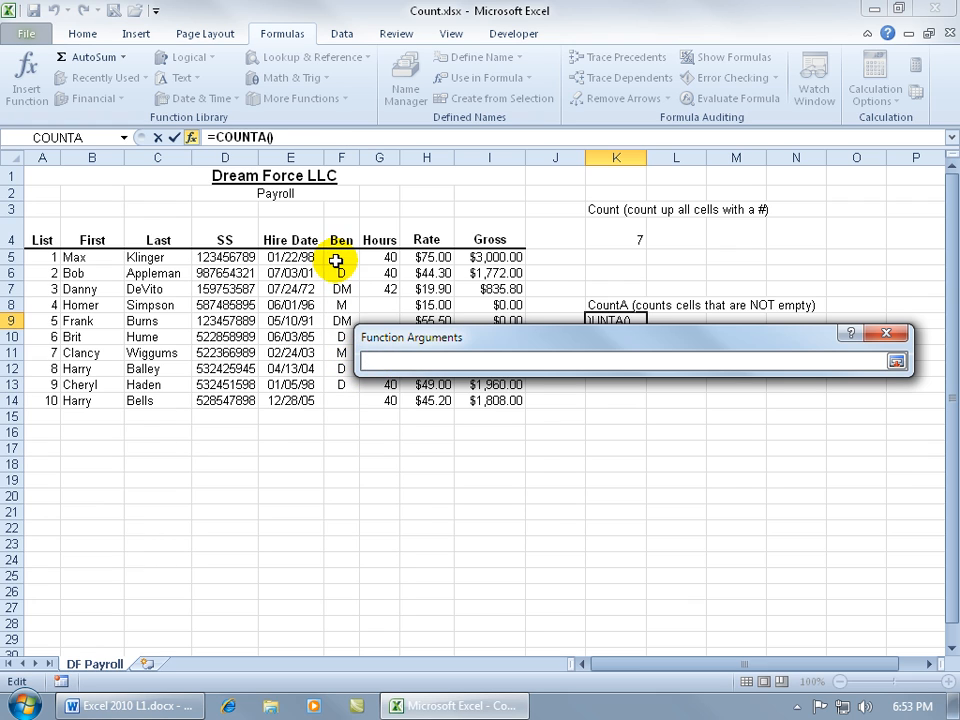
{"action": "left_click_drag", "start_coordinate": [339, 259], "coordinate": [328, 410]}
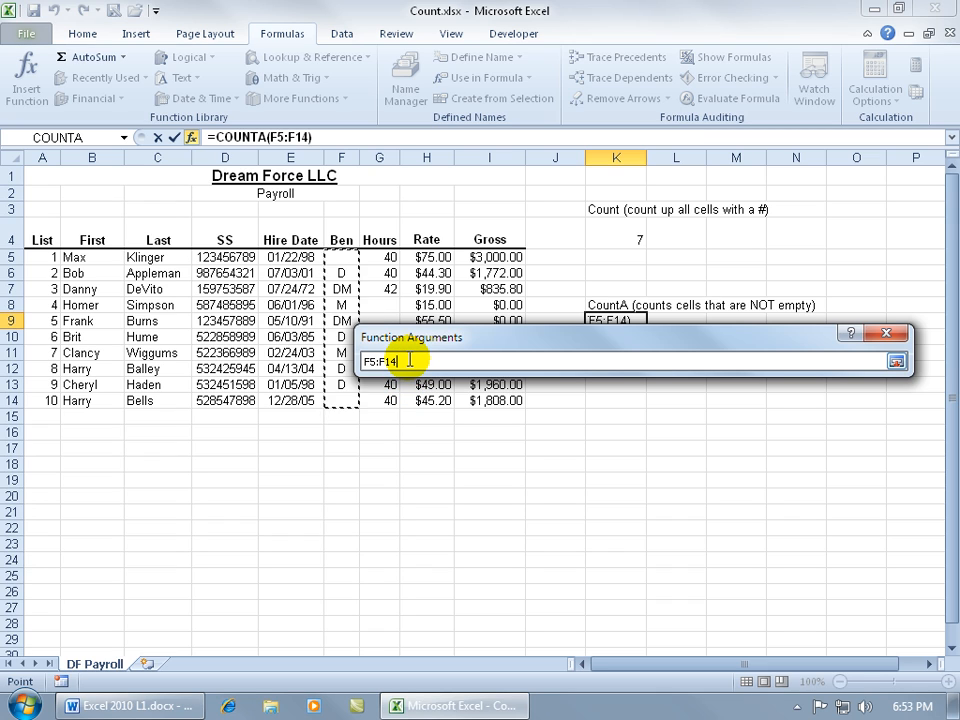
{"action": "key", "text": "Return"}
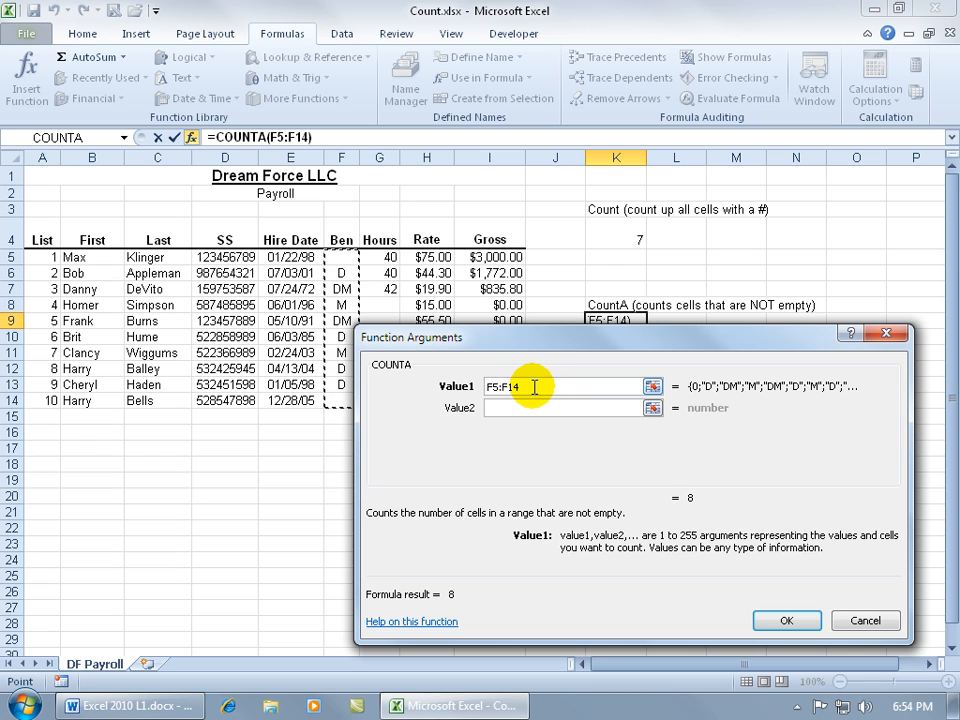
Try adding the Rate cells H5:H14 as the second COUNTA argument
{"action": "left_click", "coordinate": [501, 406]}
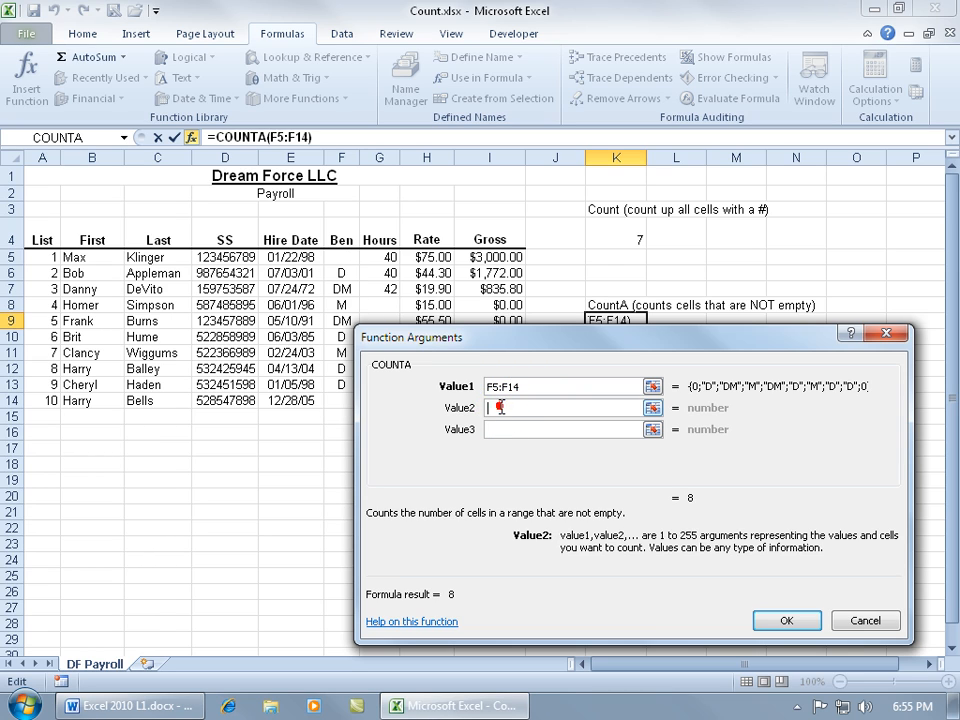
{"action": "left_click", "coordinate": [652, 408]}
{"action": "left_click_drag", "start_coordinate": [428, 257], "coordinate": [430, 400]}
{"action": "key", "text": "Return"}
{"action": "left_click", "coordinate": [506, 430]}
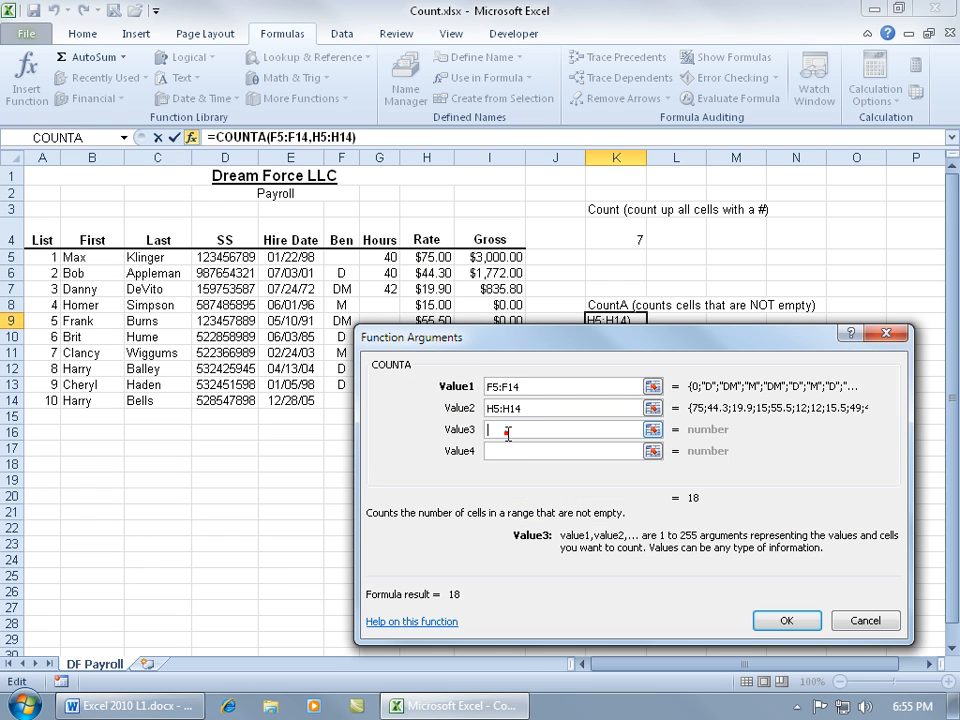
Remove the Rate range from the K9 formula and enter it as =COUNTA(F5:F14)
{"action": "left_click_drag", "start_coordinate": [544, 400], "coordinate": [497, 407]}
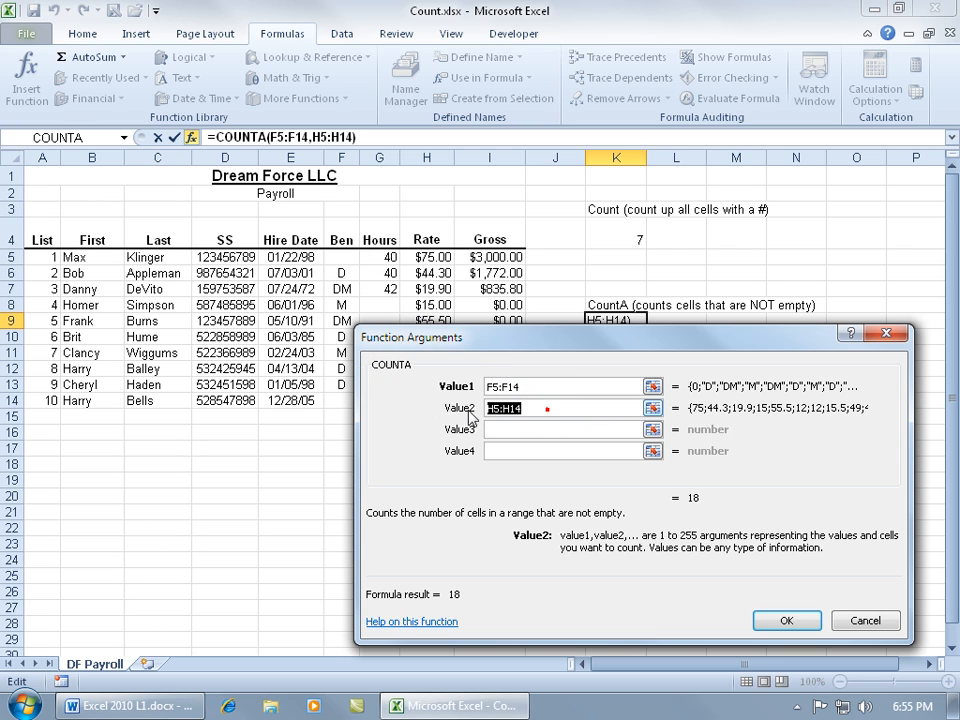
{"action": "key", "text": "Delete"}
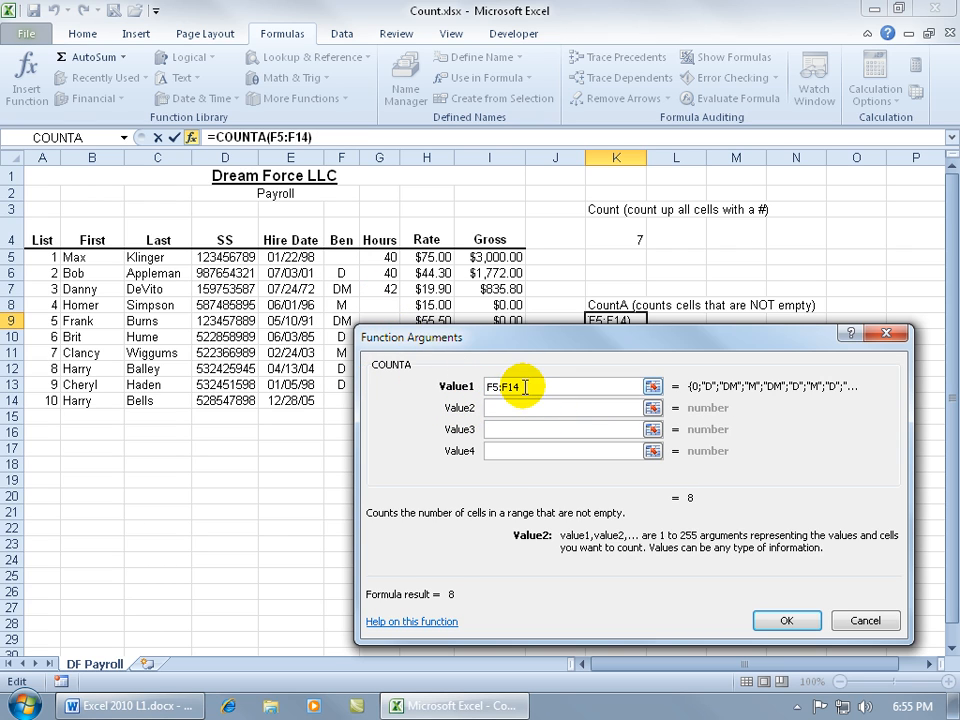
{"action": "left_click", "coordinate": [786, 620]}
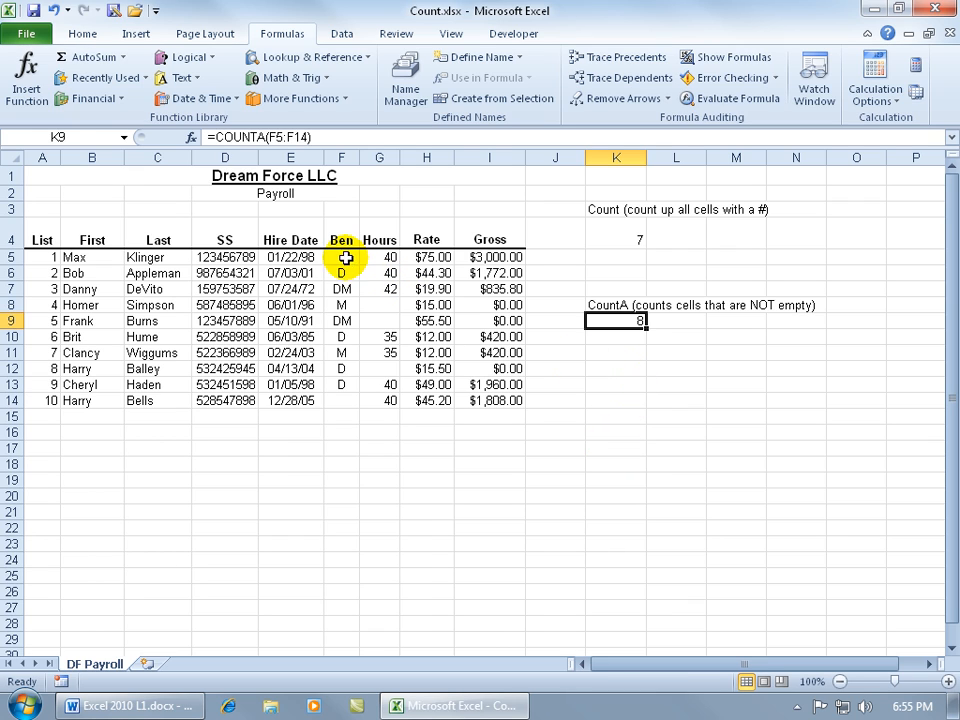
Examine the Ben cells F5:F14 and the Hours column G4:G14 against the COUNT formula in K4 and the COUNTA formula in K9
{"action": "left_click_drag", "start_coordinate": [341, 257], "coordinate": [343, 401]}
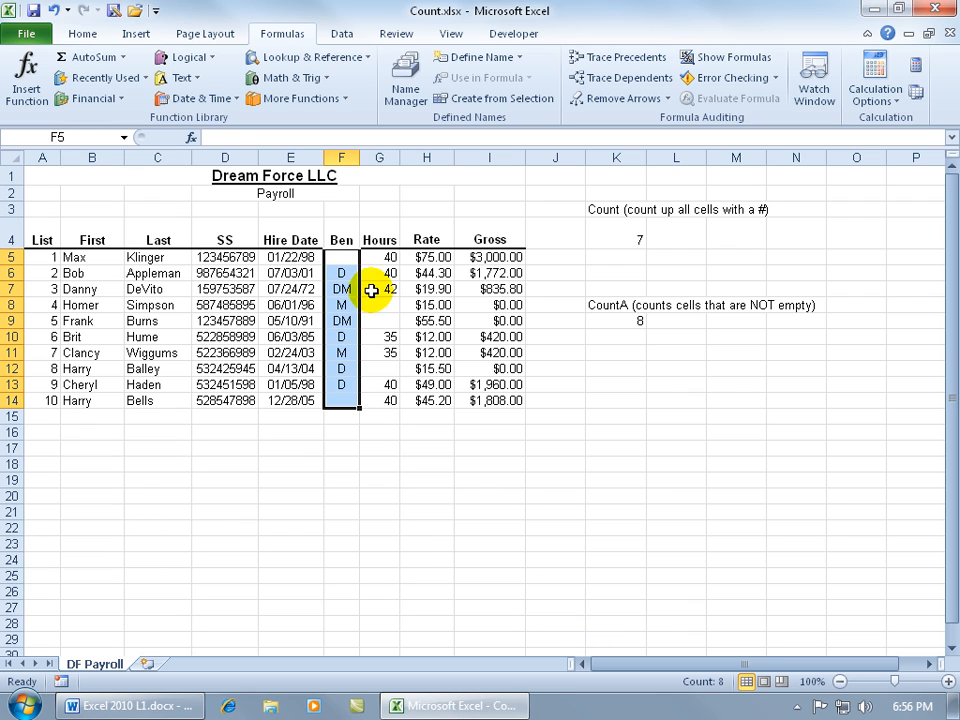
{"action": "left_click_drag", "start_coordinate": [379, 240], "coordinate": [387, 403]}
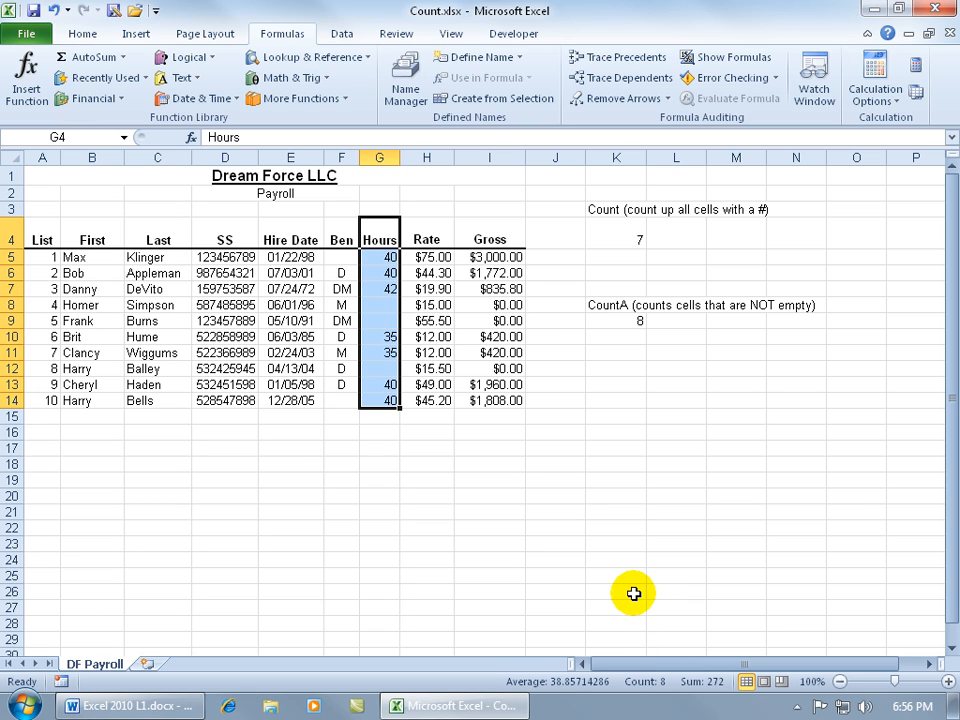
{"action": "left_click", "coordinate": [621, 238]}
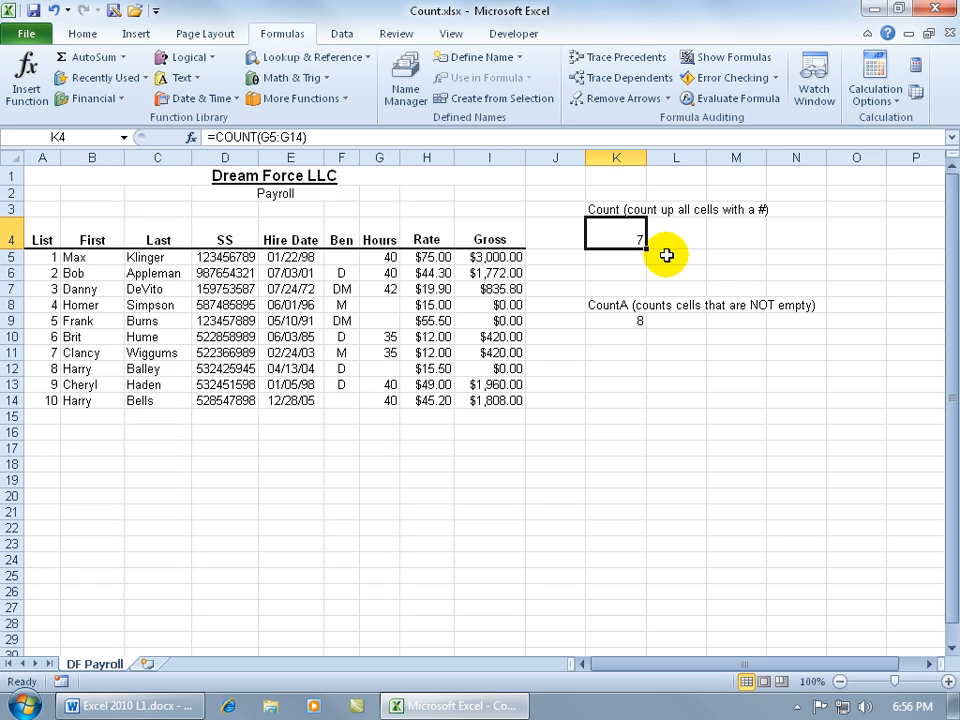
{"action": "left_click", "coordinate": [622, 321]}
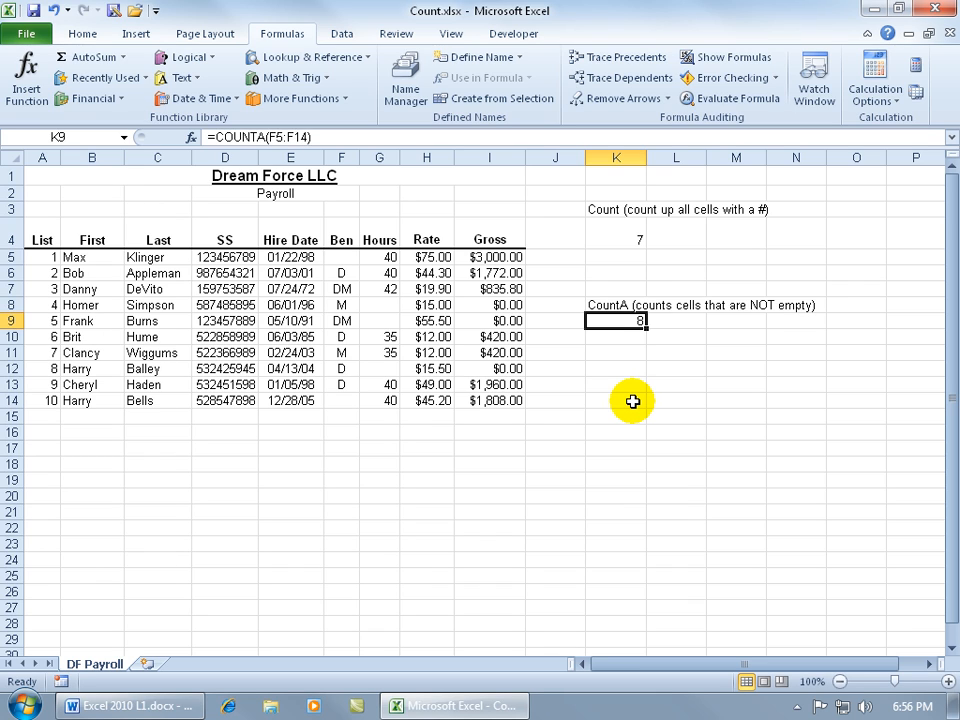
{"action": "left_click_drag", "start_coordinate": [341, 273], "coordinate": [341, 381]}
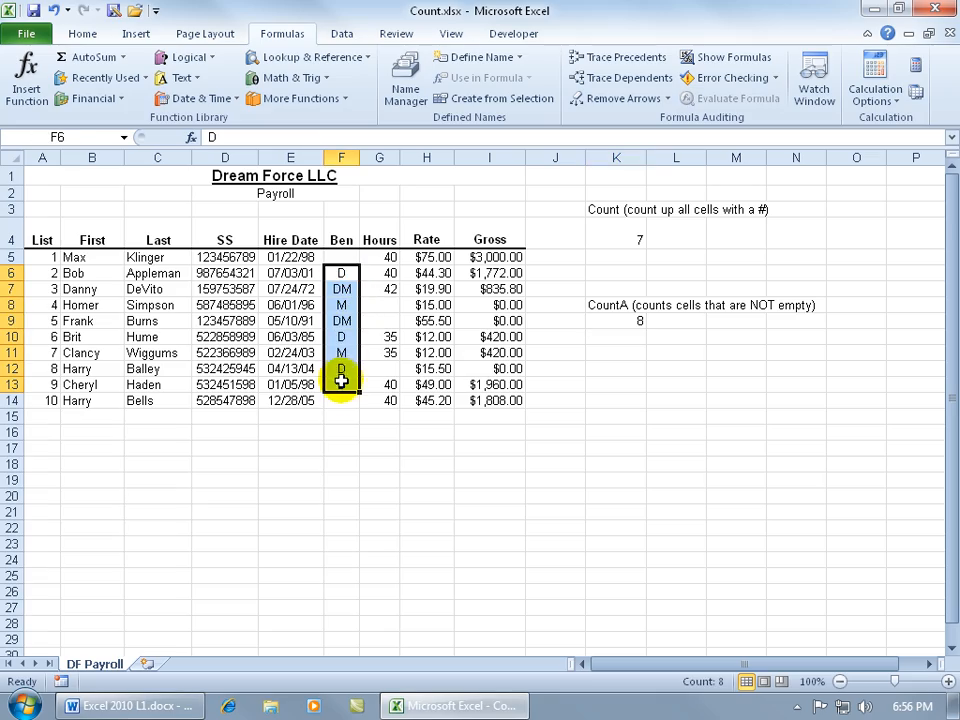
{"action": "left_click", "coordinate": [341, 400]}
{"action": "left_click", "coordinate": [341, 257]}
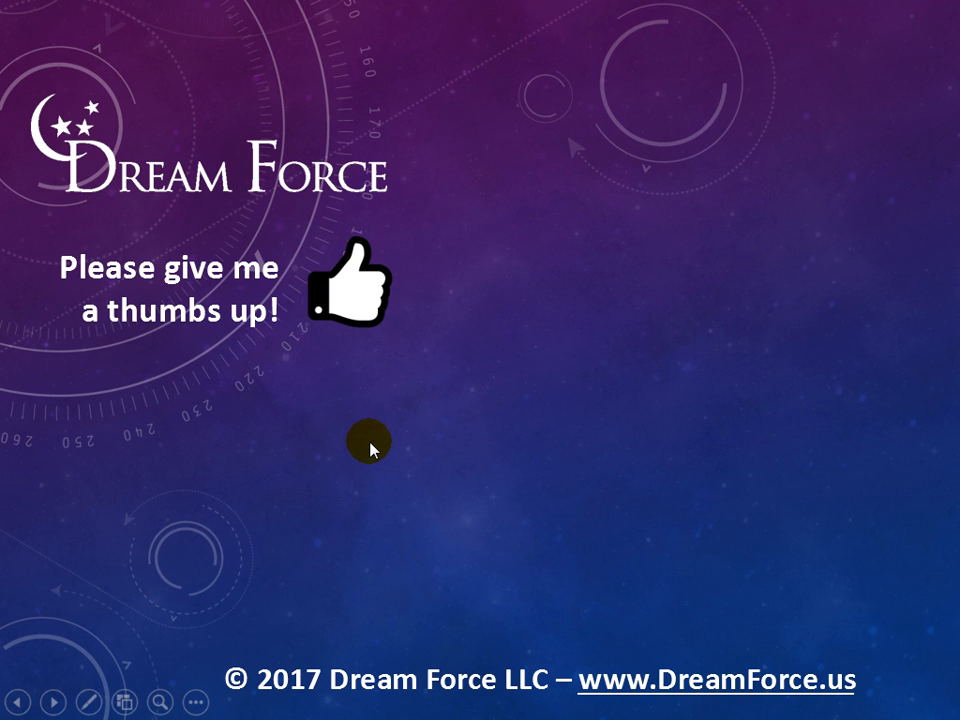
{"action": "left_click", "coordinate": [370, 448]}
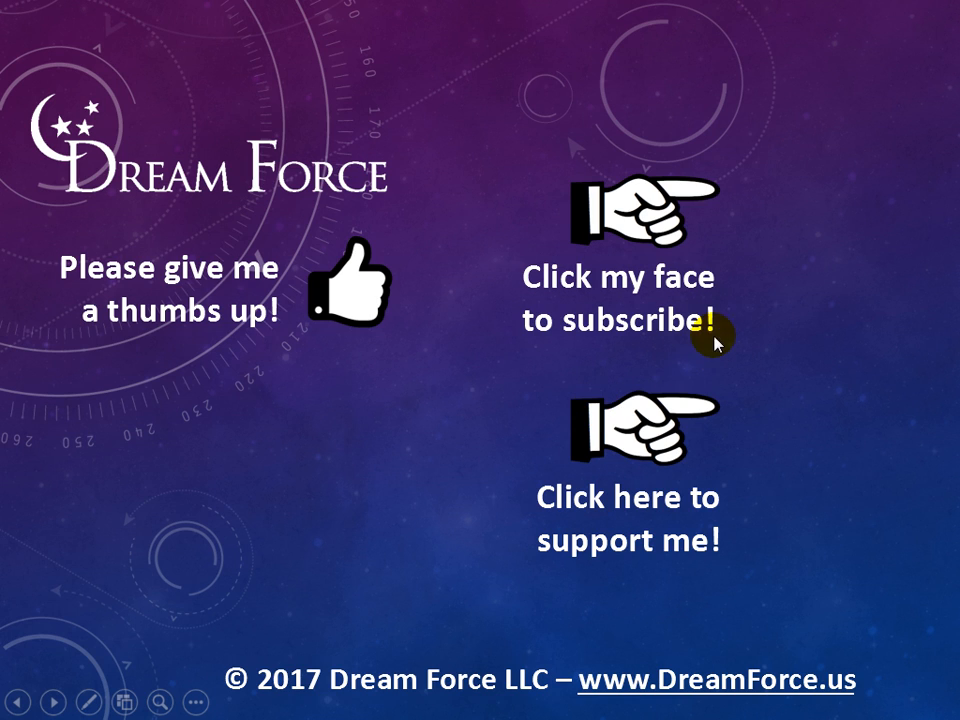